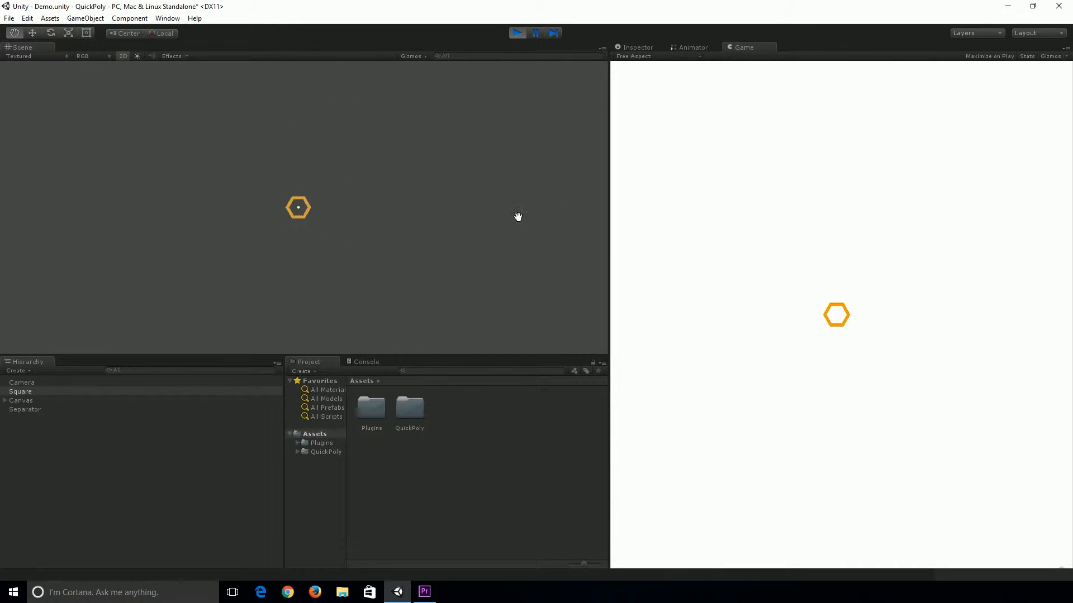
Stop play mode and create a 2D Square object using the most used preset
{"action": "left_click", "coordinate": [518, 33]}
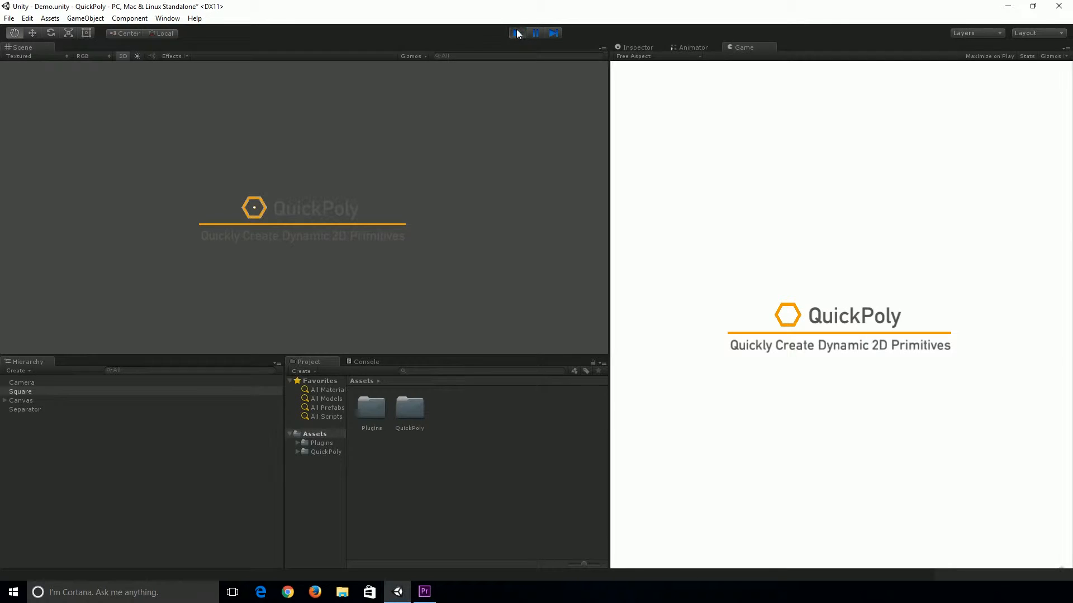
{"action": "left_click", "coordinate": [83, 19]}
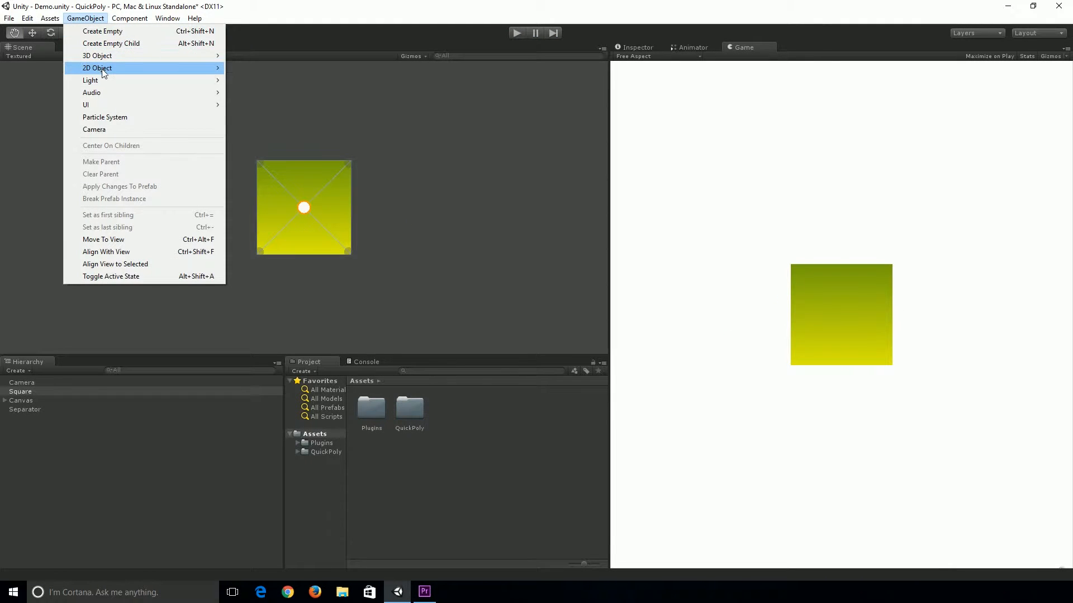
{"action": "mouse_move", "coordinate": [107, 70]}
{"action": "mouse_move", "coordinate": [249, 91]}
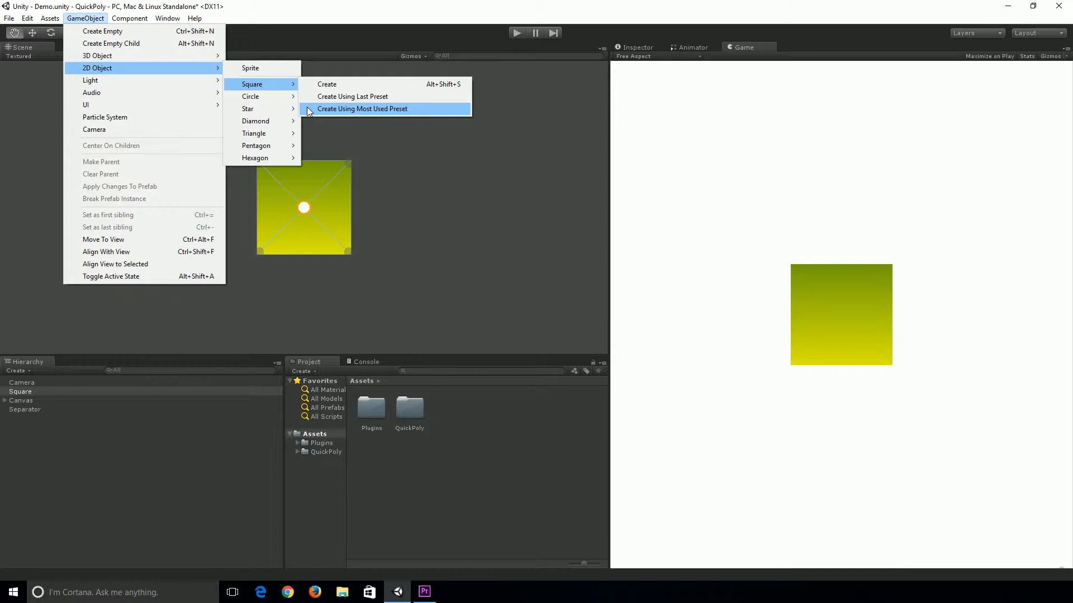
{"action": "left_click", "coordinate": [314, 126]}
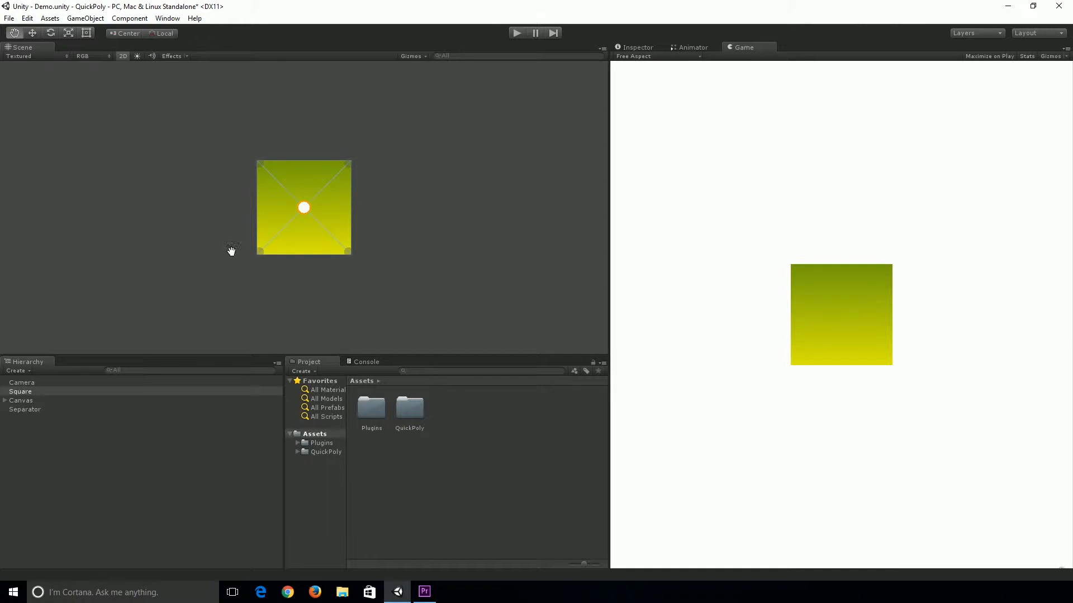
Examine the new square in the scene view in 3D and 2D modes at different zoom levels
{"action": "left_click", "coordinate": [123, 56]}
{"action": "left_click_drag", "start_coordinate": [276, 210], "coordinate": [222, 220], "text": "alt"}
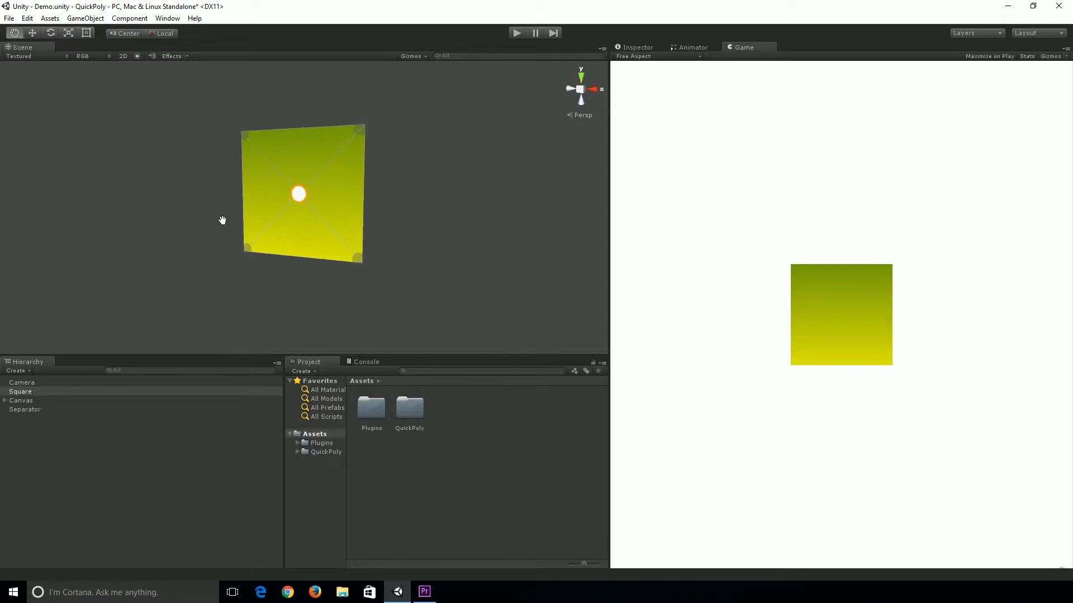
{"action": "left_click", "coordinate": [123, 56]}
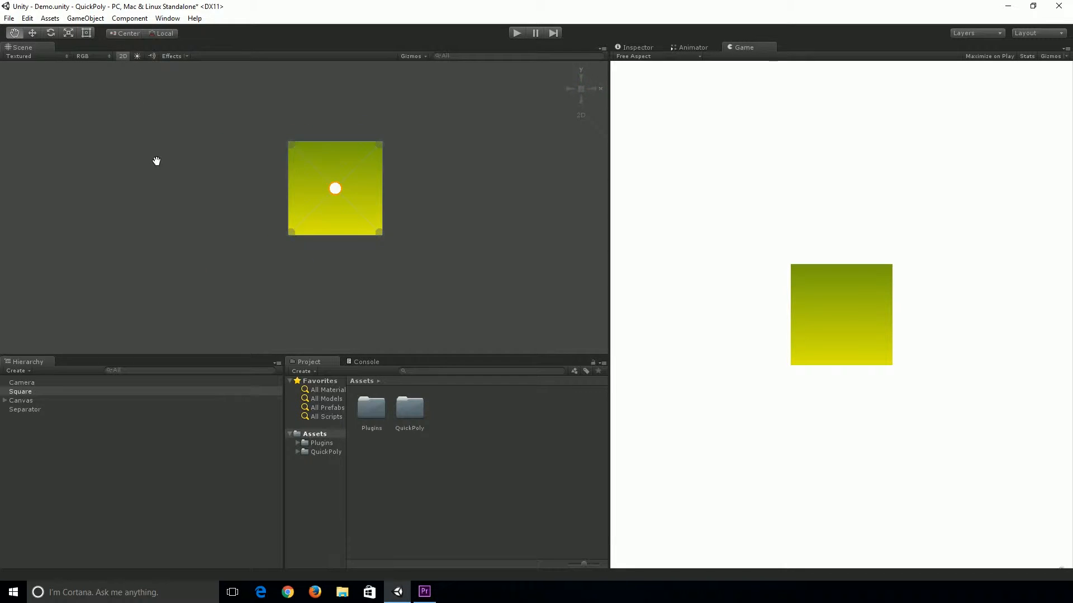
{"action": "key", "text": "f"}
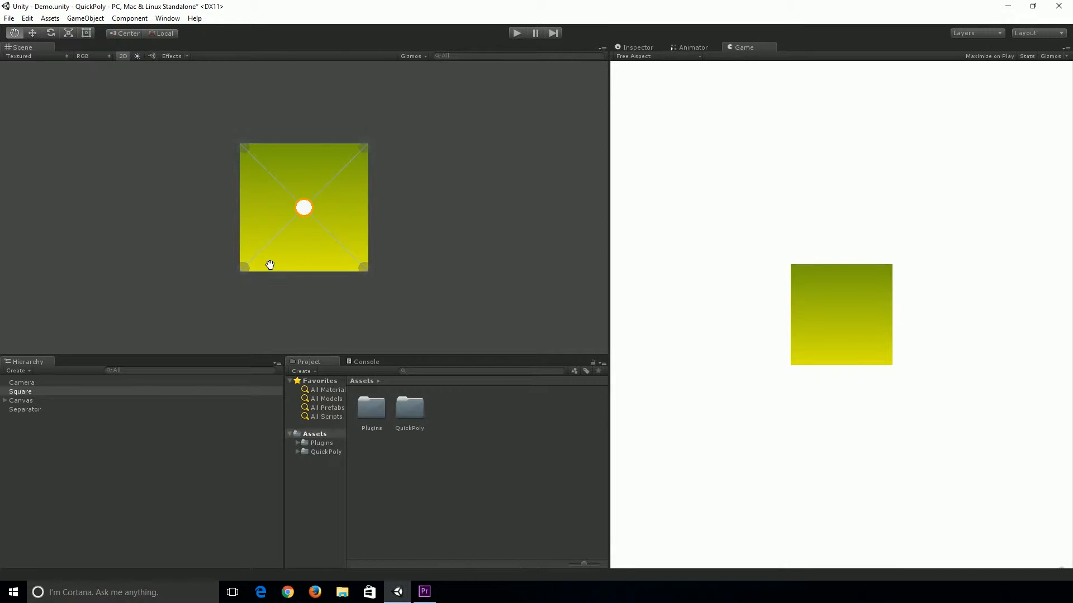
{"action": "scroll", "coordinate": [288, 265], "scroll_direction": "up", "scroll_amount": 2}
{"action": "scroll", "coordinate": [288, 264], "scroll_direction": "up", "scroll_amount": 3}
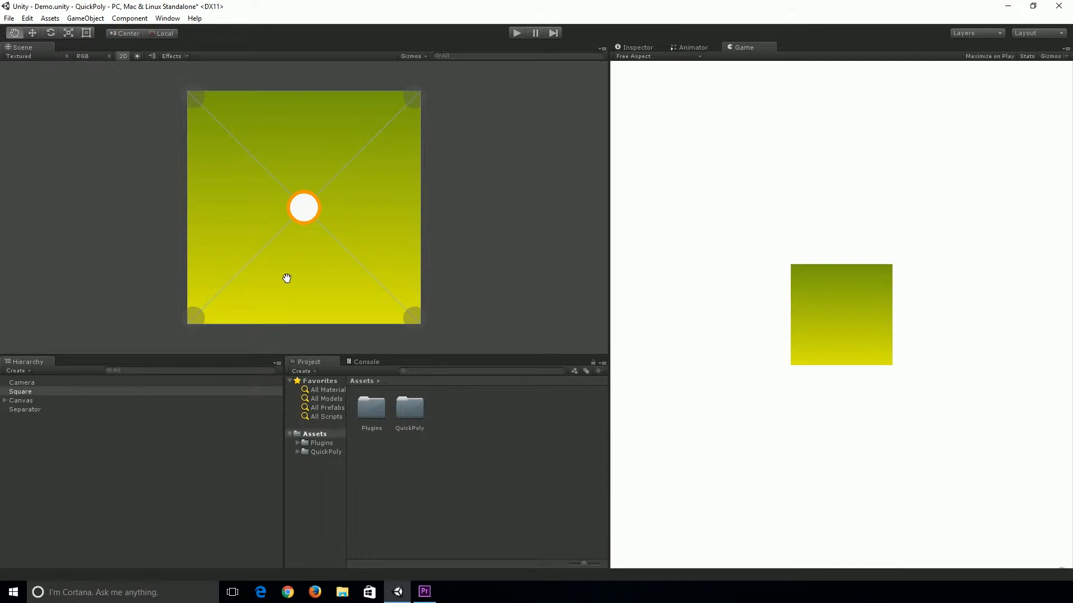
{"action": "left_click_drag", "start_coordinate": [290, 295], "coordinate": [259, 212]}
{"action": "scroll", "coordinate": [362, 202], "scroll_direction": "up", "scroll_amount": 1}
{"action": "scroll", "coordinate": [319, 210], "scroll_direction": "up", "scroll_amount": 8}
{"action": "left_click_drag", "start_coordinate": [515, 195], "coordinate": [184, 216]}
{"action": "left_click_drag", "start_coordinate": [461, 192], "coordinate": [327, 207]}
{"action": "left_click_drag", "start_coordinate": [354, 74], "coordinate": [307, 273]}
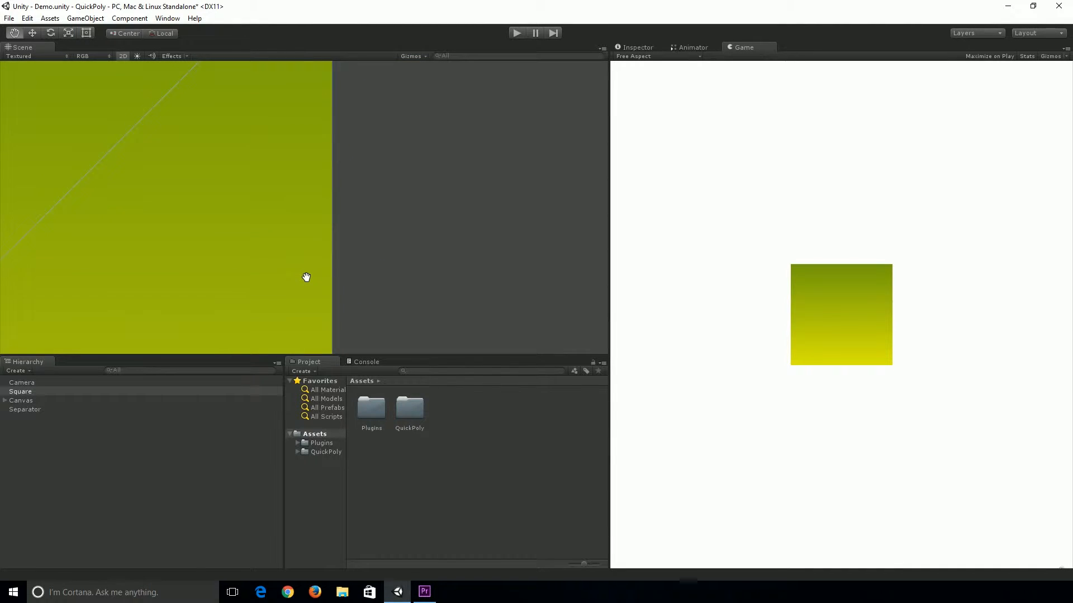
{"action": "key", "text": "f"}
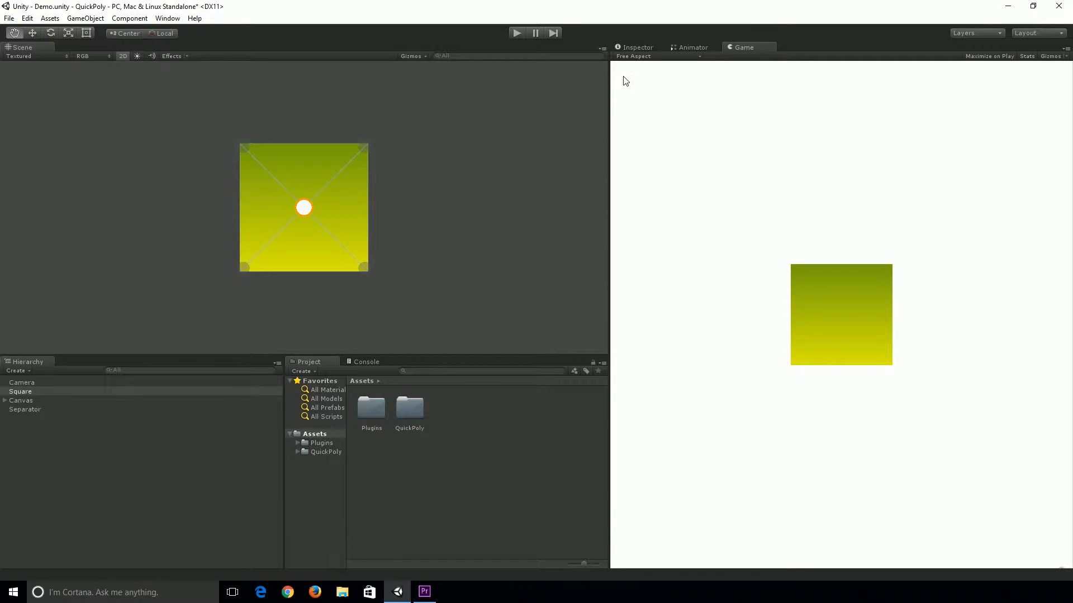
Select the Square and save its current settings as a preset named QuickPoly
{"action": "left_click", "coordinate": [636, 47]}
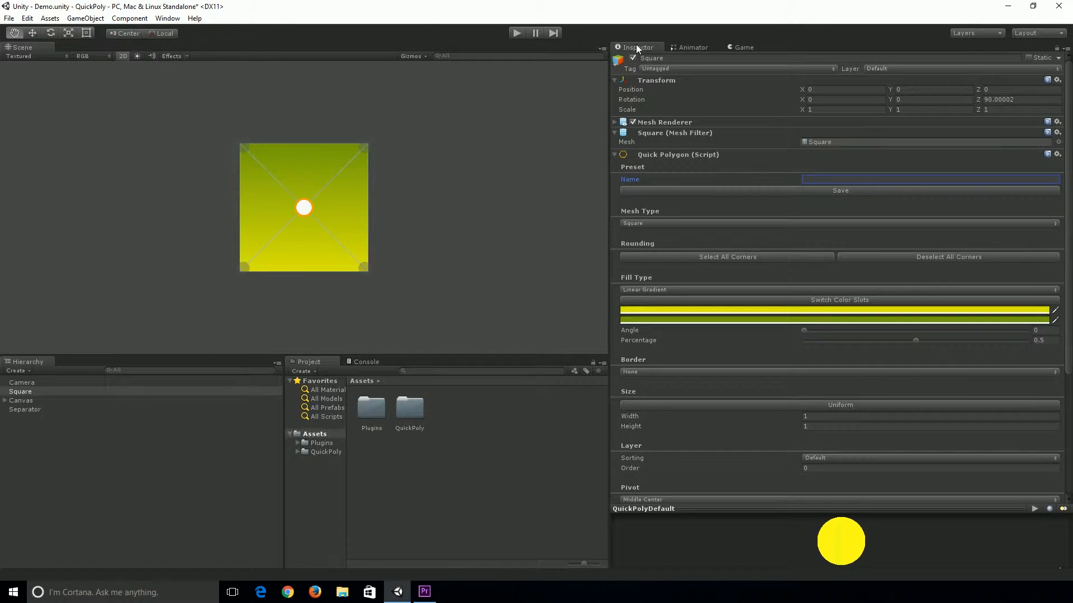
{"action": "left_click", "coordinate": [557, 99]}
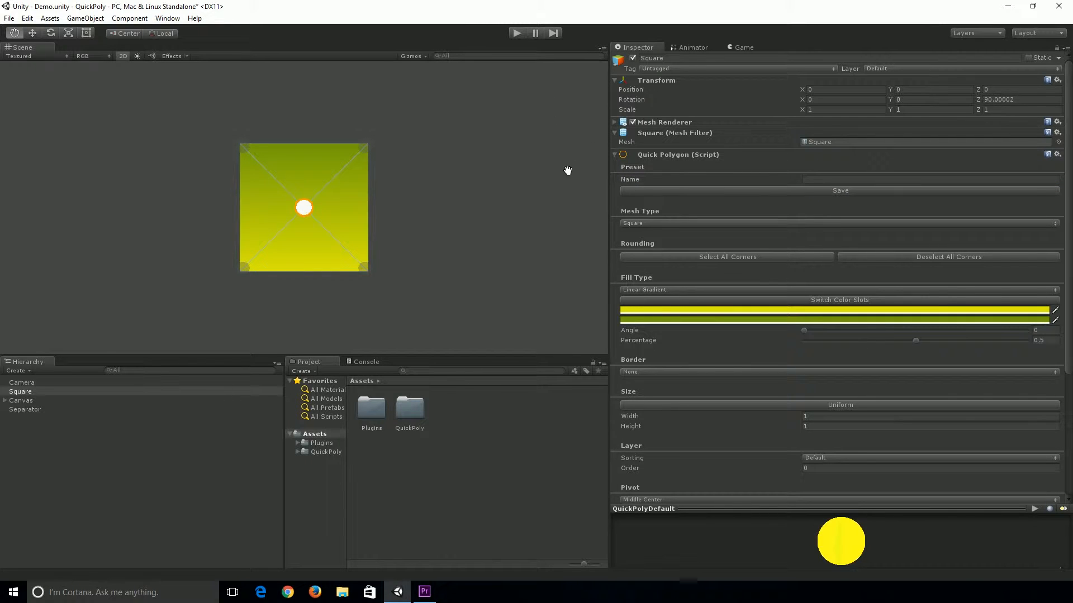
{"action": "scroll", "coordinate": [692, 170], "scroll_direction": "down", "scroll_amount": 1}
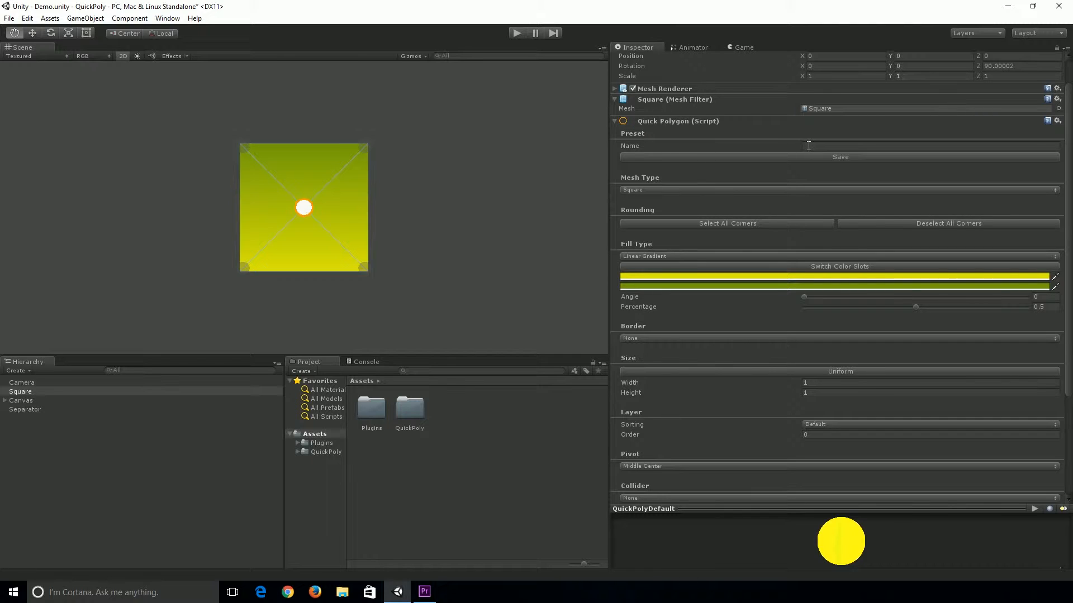
{"action": "left_click", "coordinate": [137, 392]}
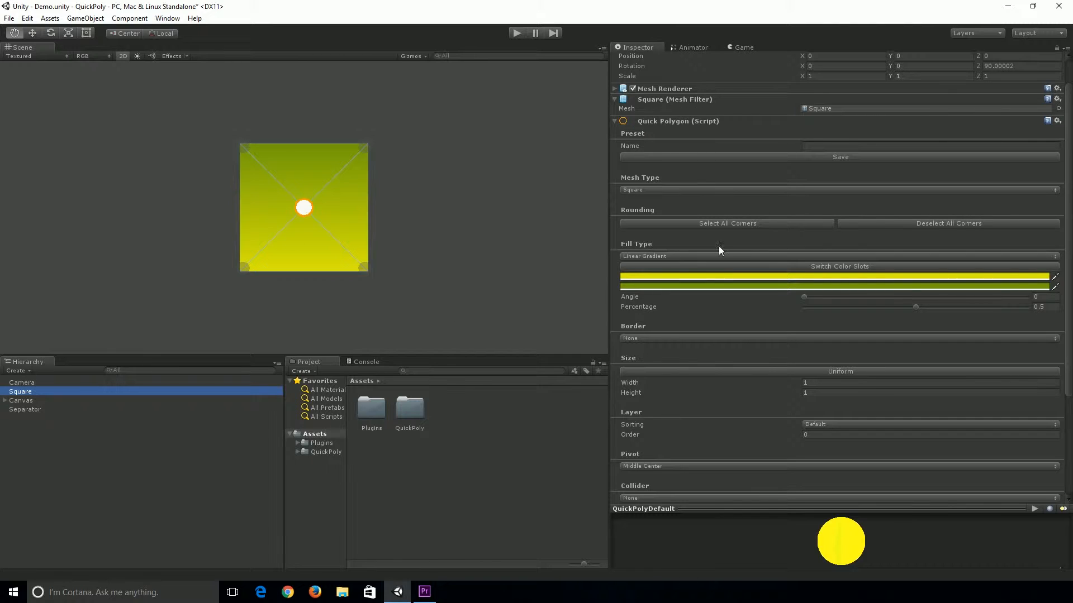
{"action": "left_click", "coordinate": [813, 147]}
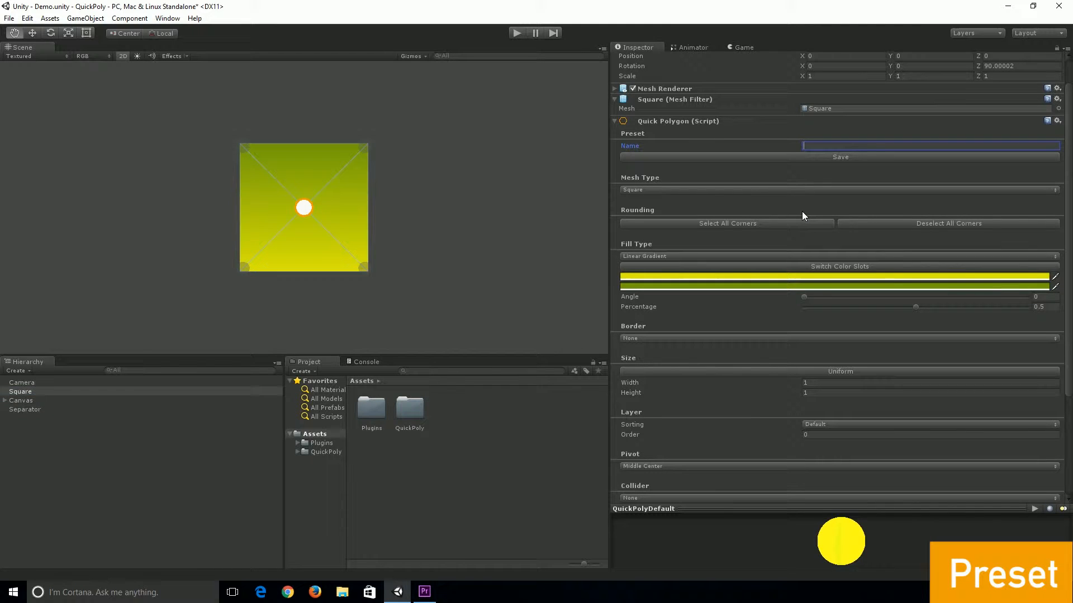
{"action": "type", "text": "QuickPoly"}
{"action": "left_click", "coordinate": [866, 158]}
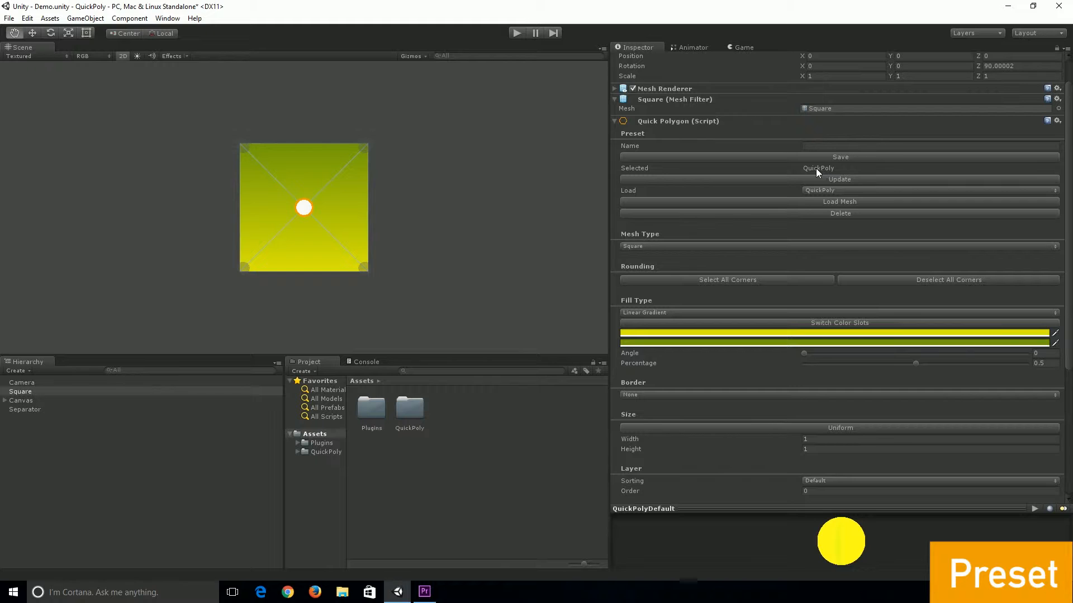
Set the gradient's first color to a greyish olive (R 108, G 109, B 86)
{"action": "left_click", "coordinate": [765, 333]}
{"action": "left_click_drag", "start_coordinate": [90, 140], "coordinate": [67, 155]}
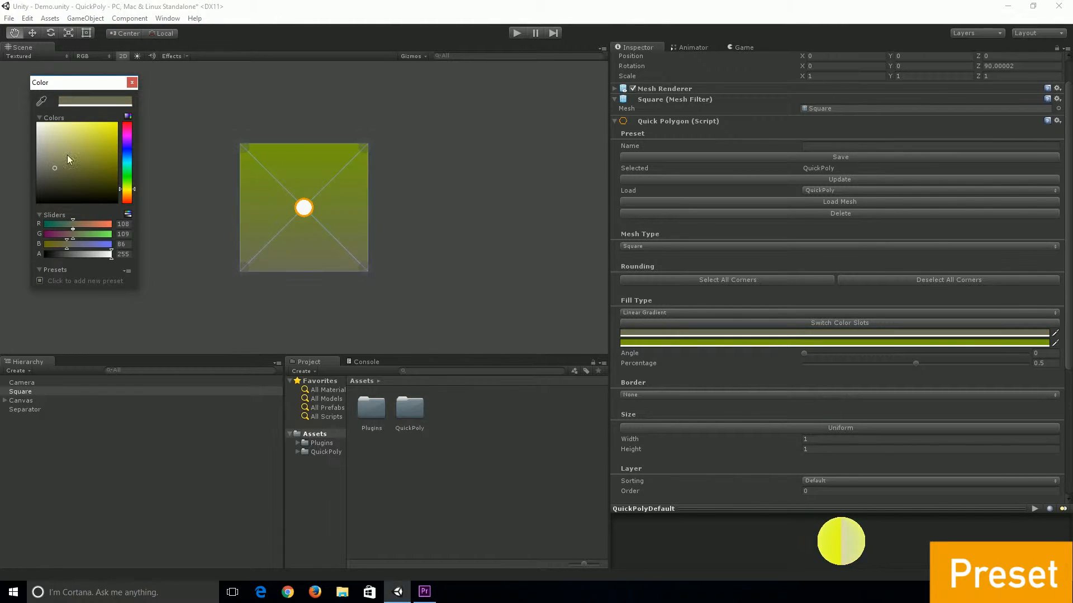
{"action": "left_click", "coordinate": [132, 82]}
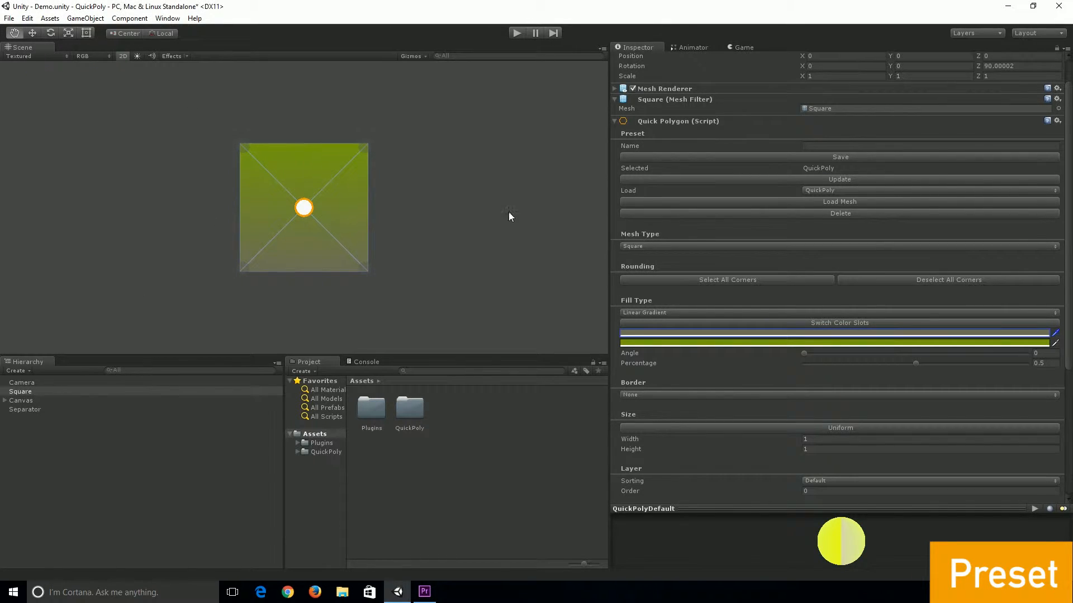
Update the QuickPoly preset with the new color and load its mesh
{"action": "left_click", "coordinate": [837, 178]}
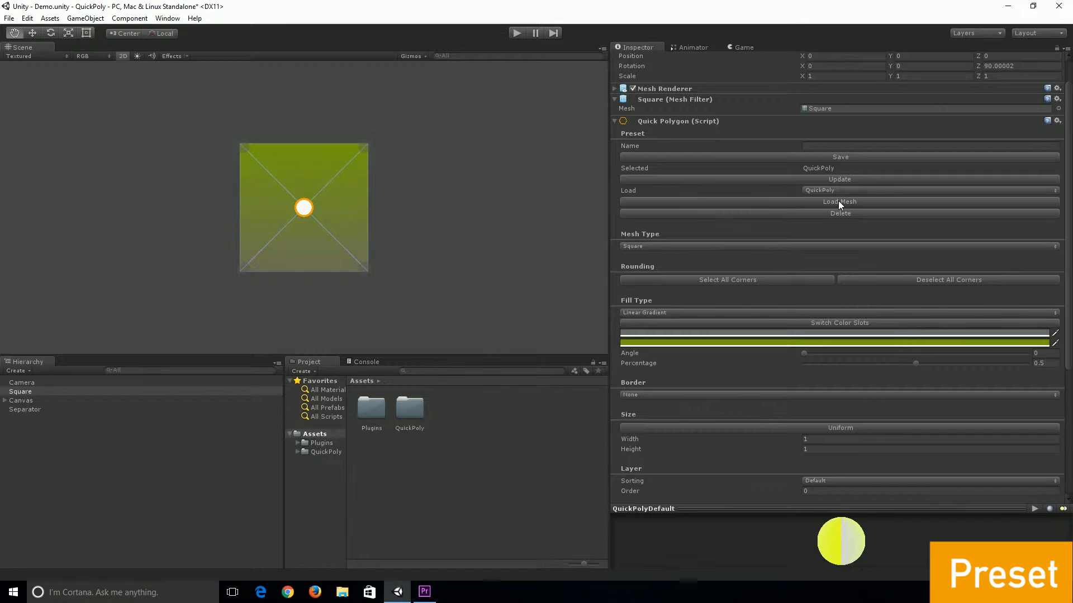
{"action": "left_click", "coordinate": [841, 203]}
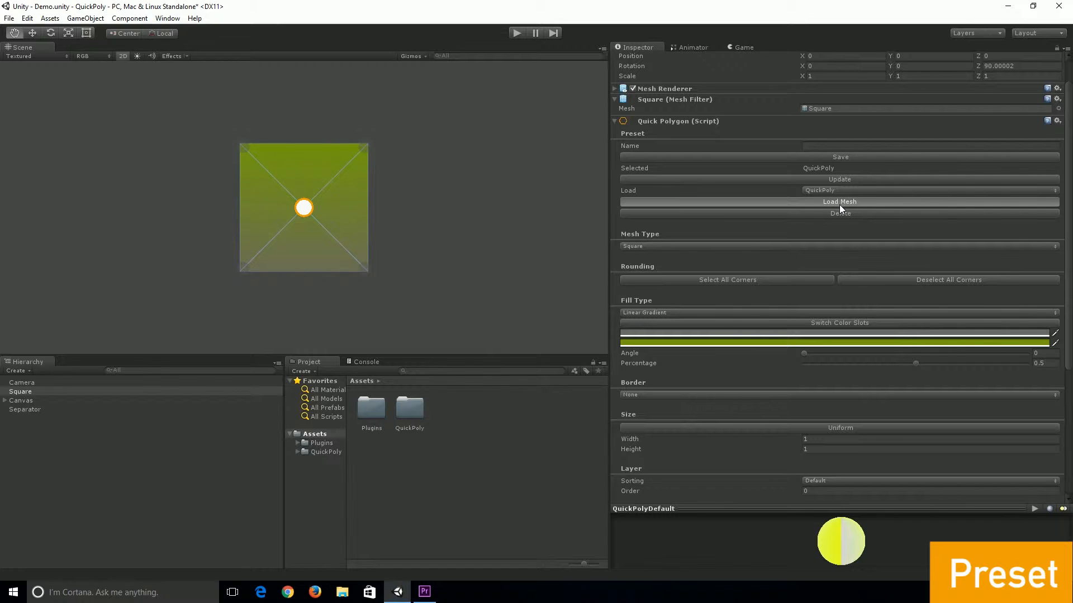
{"action": "left_click", "coordinate": [806, 190]}
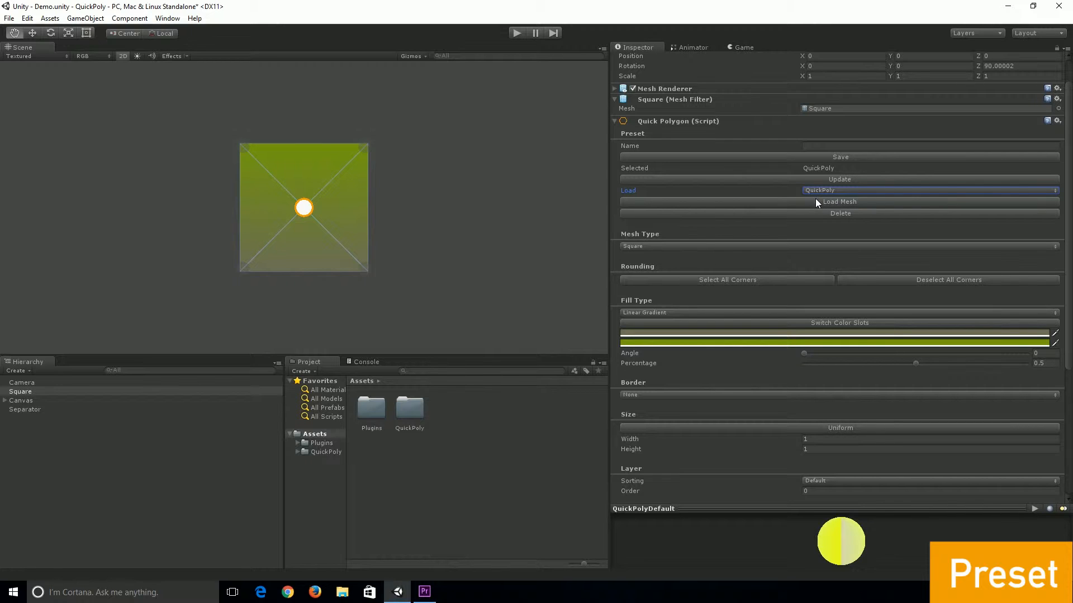
{"action": "left_click", "coordinate": [812, 190]}
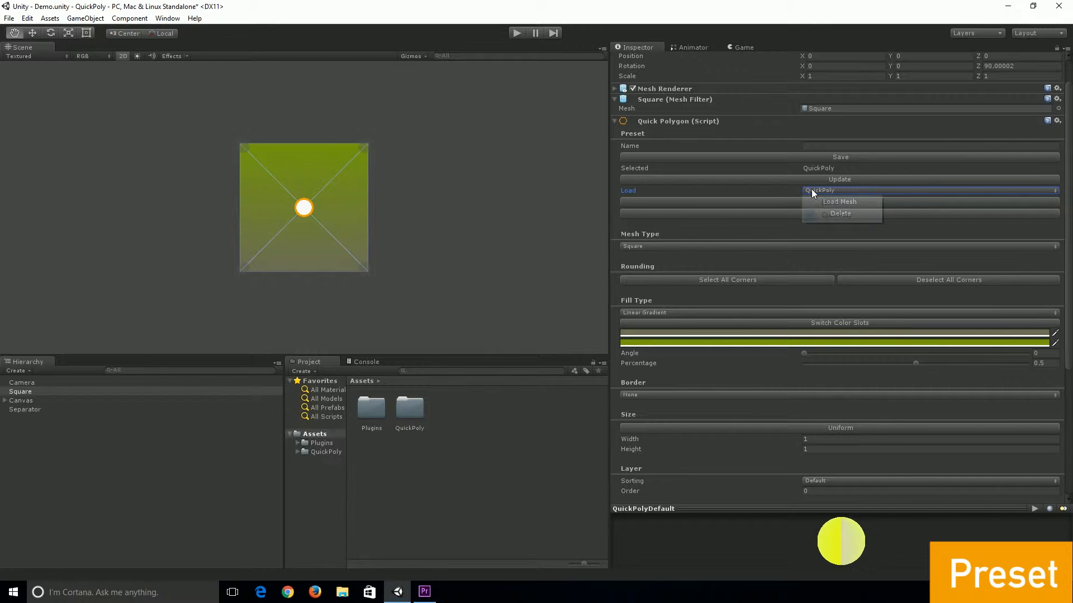
{"action": "left_click", "coordinate": [780, 201]}
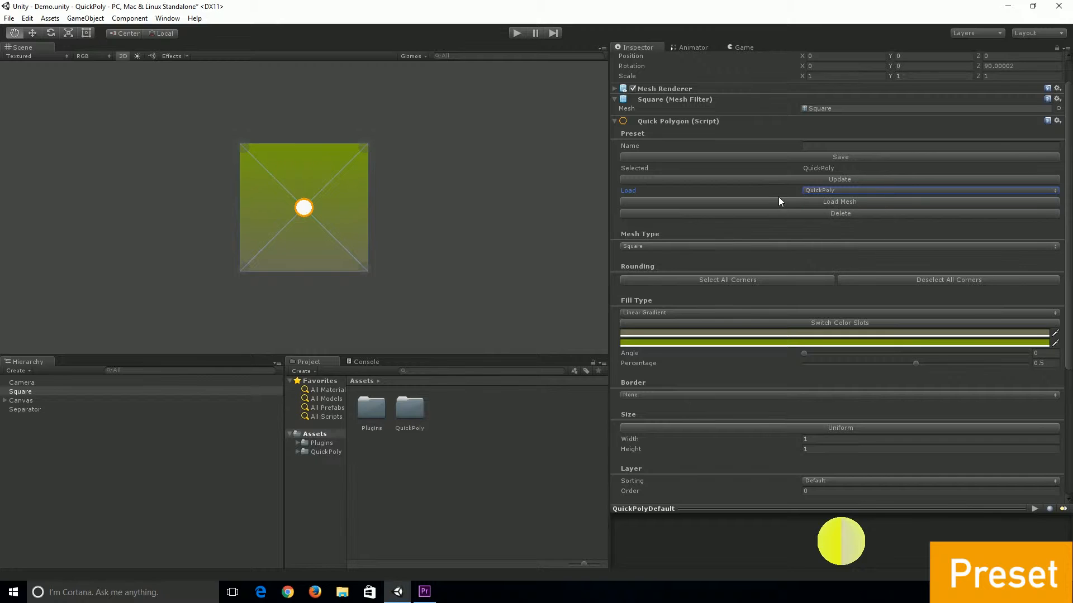
Delete the QuickPoly preset and undo the gradient color change
{"action": "left_click", "coordinate": [805, 214]}
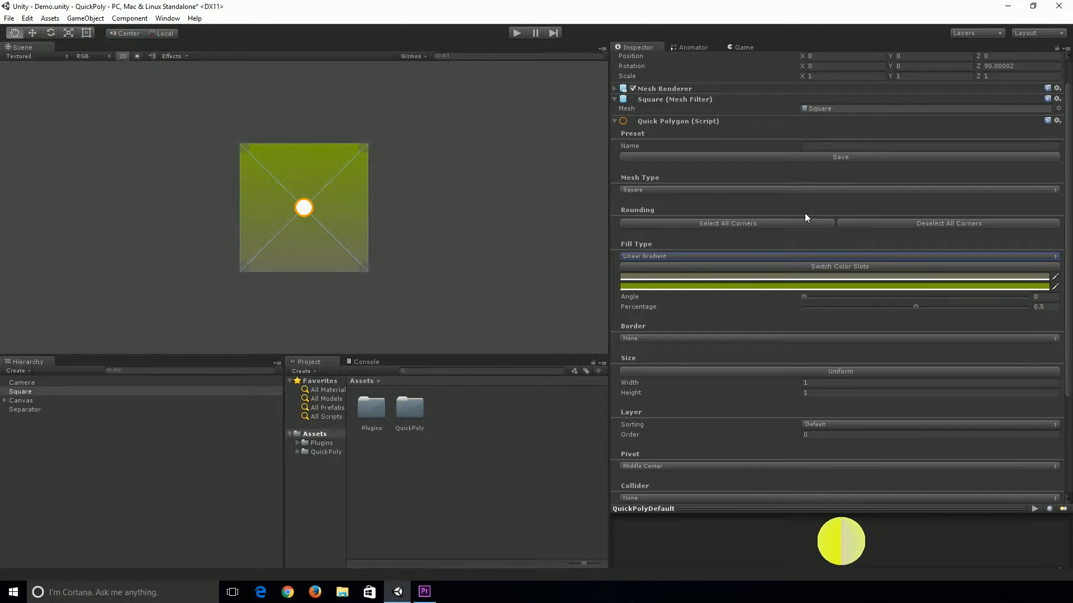
{"action": "key", "text": "ctrl+z"}
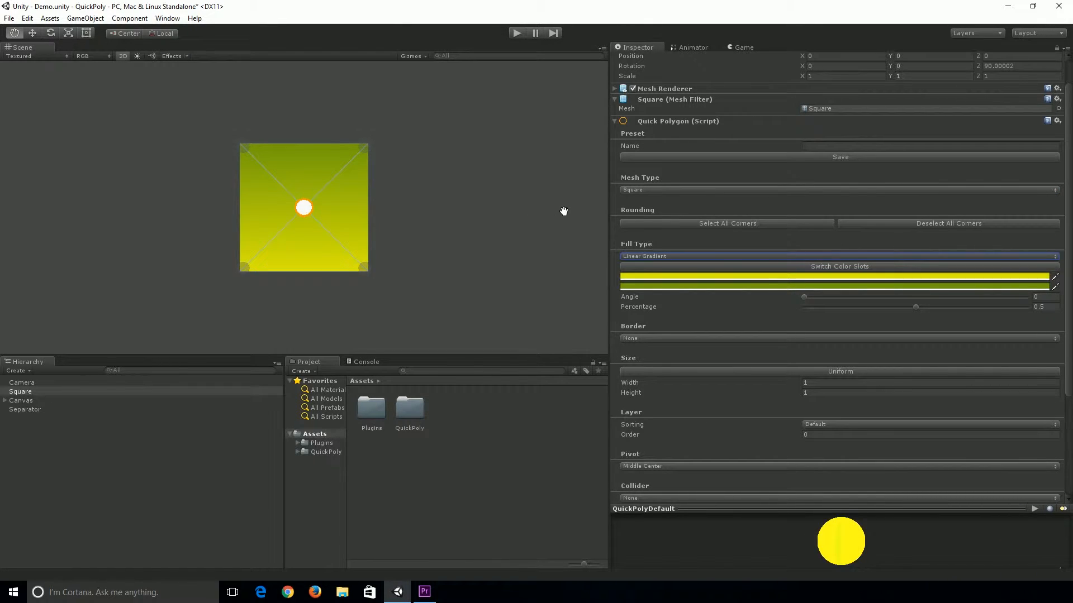
Switch the mesh type to Circle and set its resolution to 18
{"action": "left_click", "coordinate": [642, 190]}
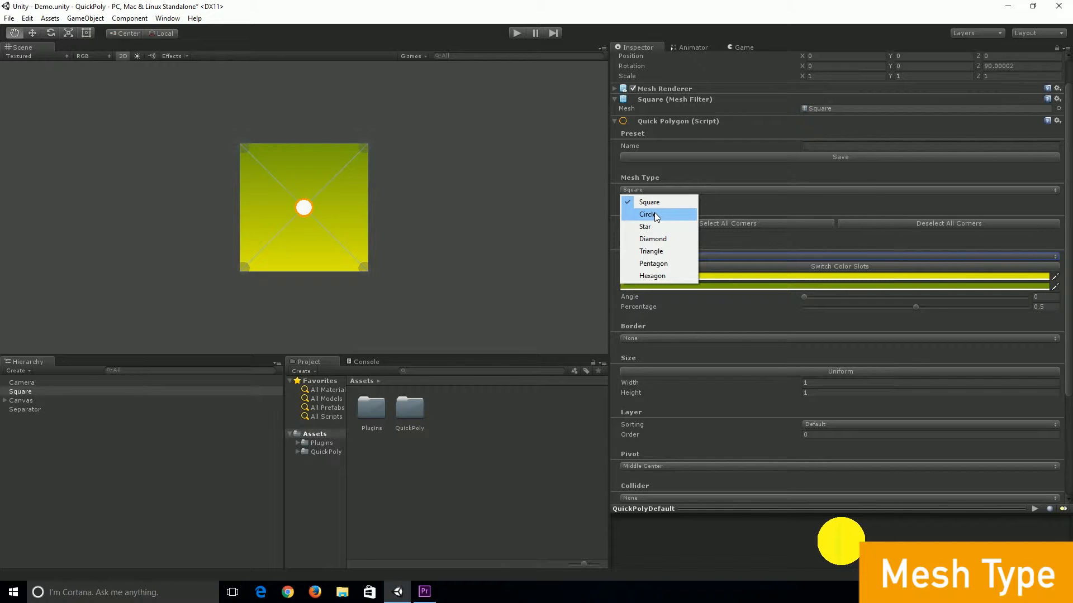
{"action": "left_click", "coordinate": [655, 215]}
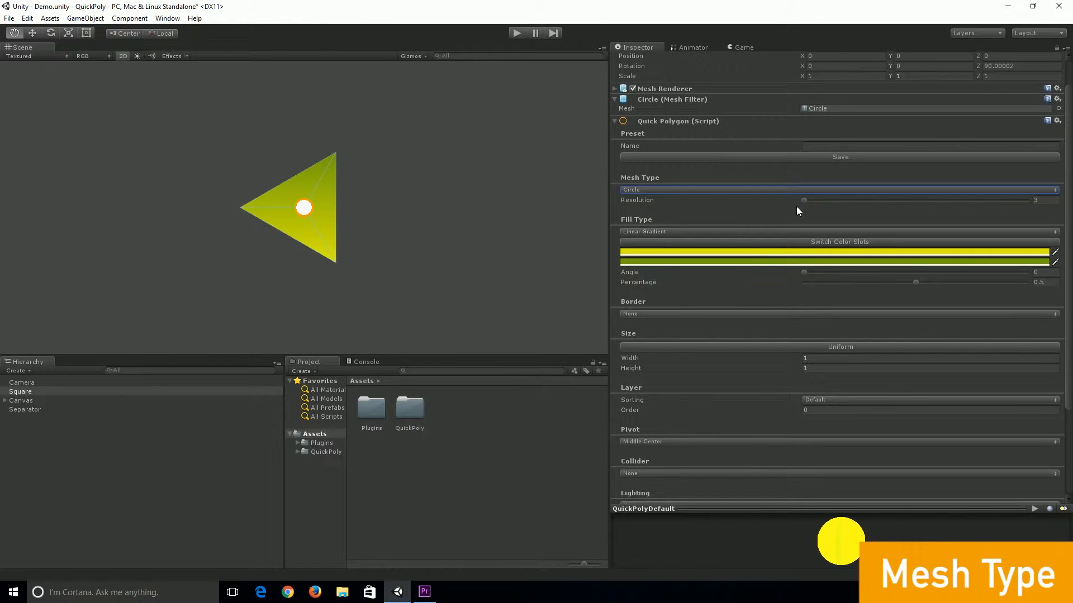
{"action": "left_click_drag", "start_coordinate": [803, 199], "coordinate": [887, 206]}
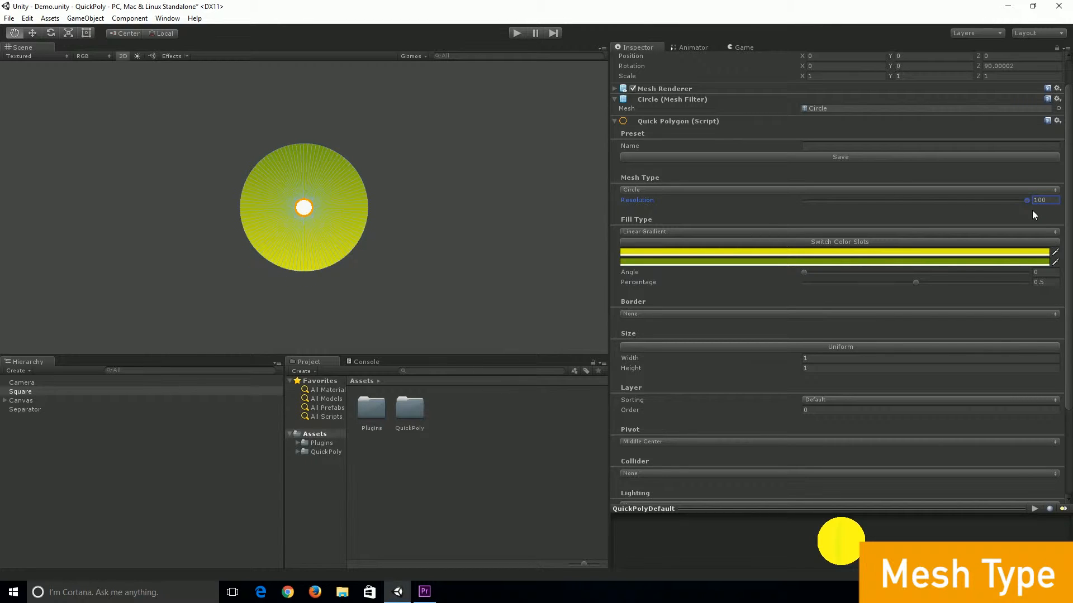
{"action": "left_click_drag", "start_coordinate": [876, 207], "coordinate": [836, 204]}
Switch the mesh type to Star with resolution 8 and inner radius 0.411
{"action": "left_click", "coordinate": [783, 190]}
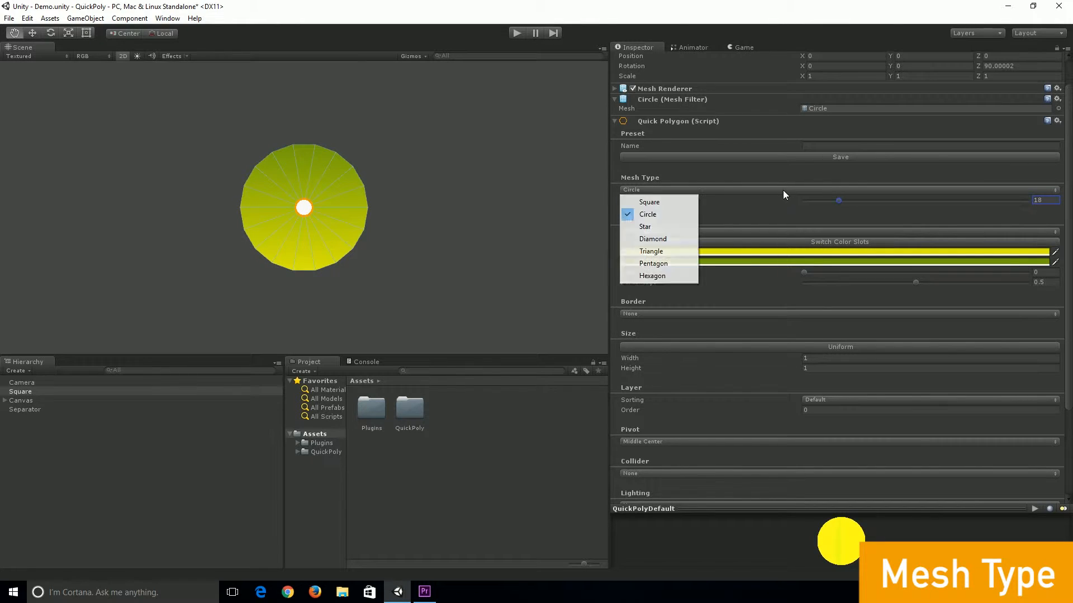
{"action": "left_click", "coordinate": [672, 225]}
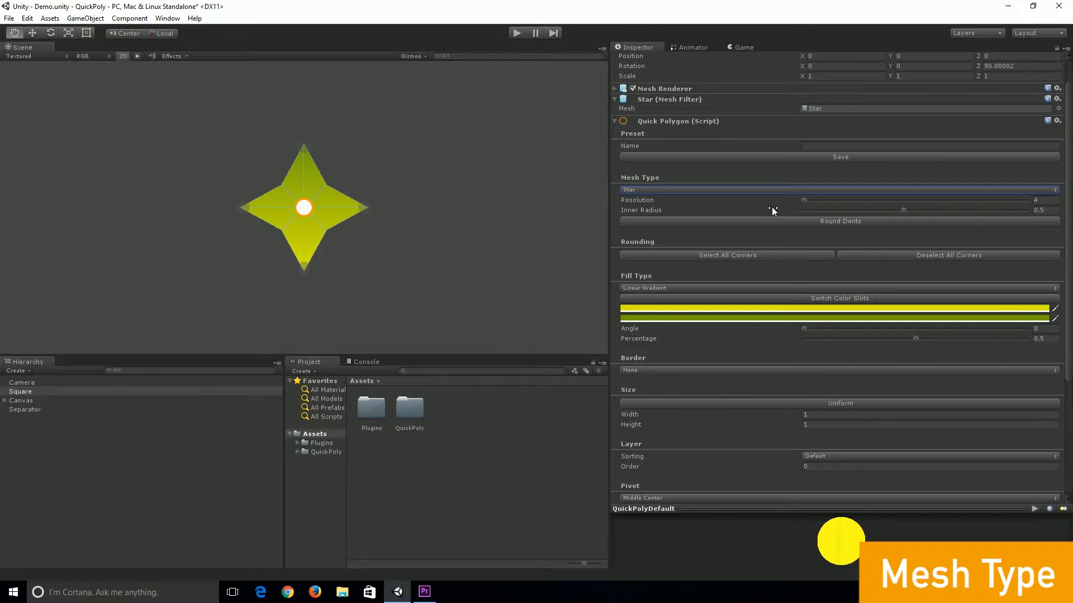
{"action": "left_click_drag", "start_coordinate": [804, 200], "coordinate": [882, 217]}
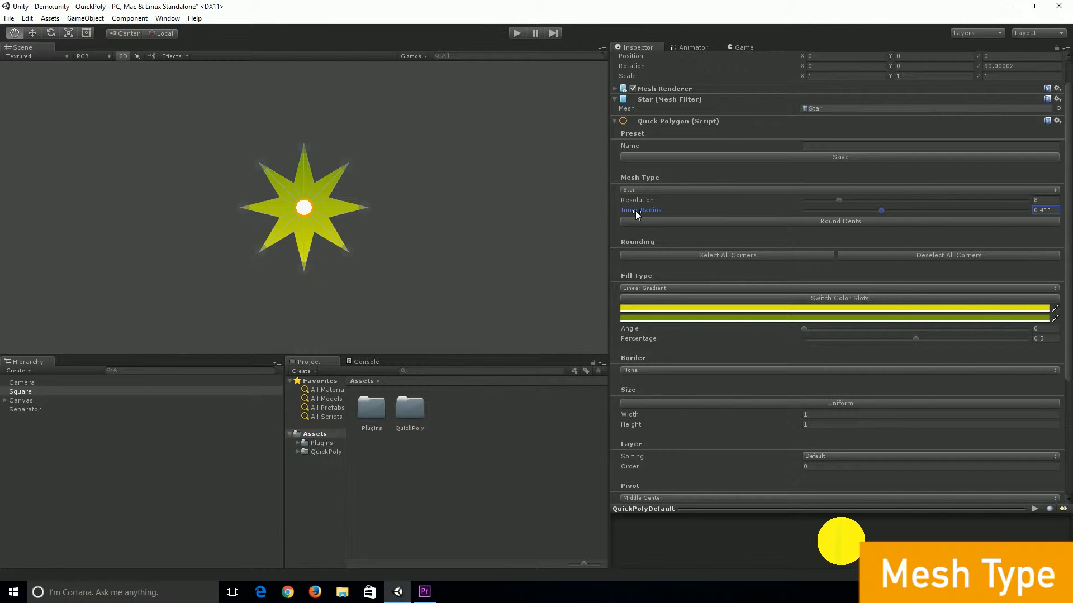
Switch the mesh type to Diamond
{"action": "left_click", "coordinate": [639, 189]}
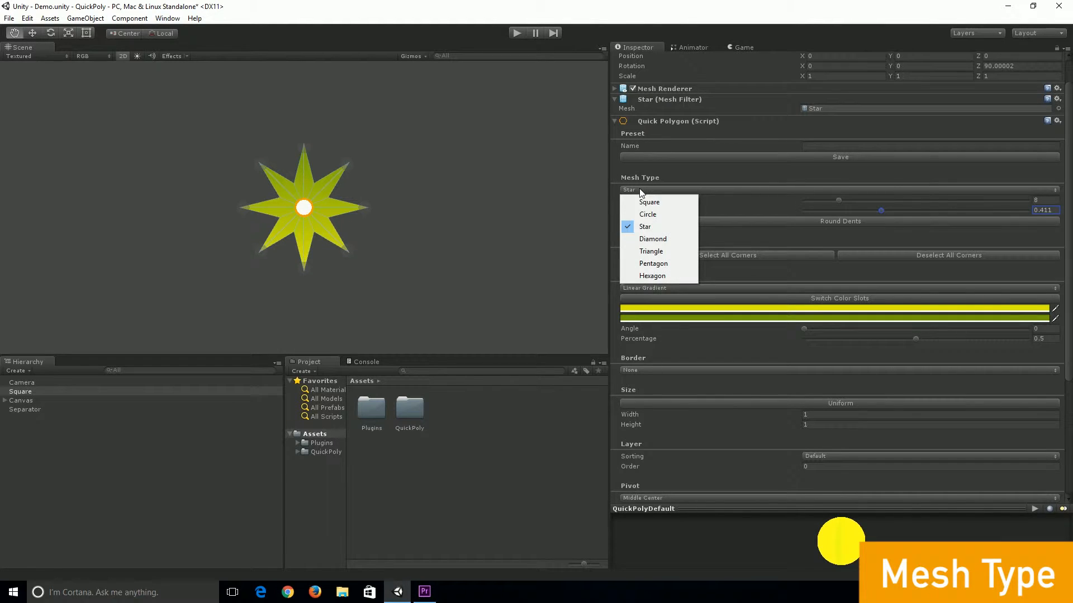
{"action": "left_click", "coordinate": [647, 238]}
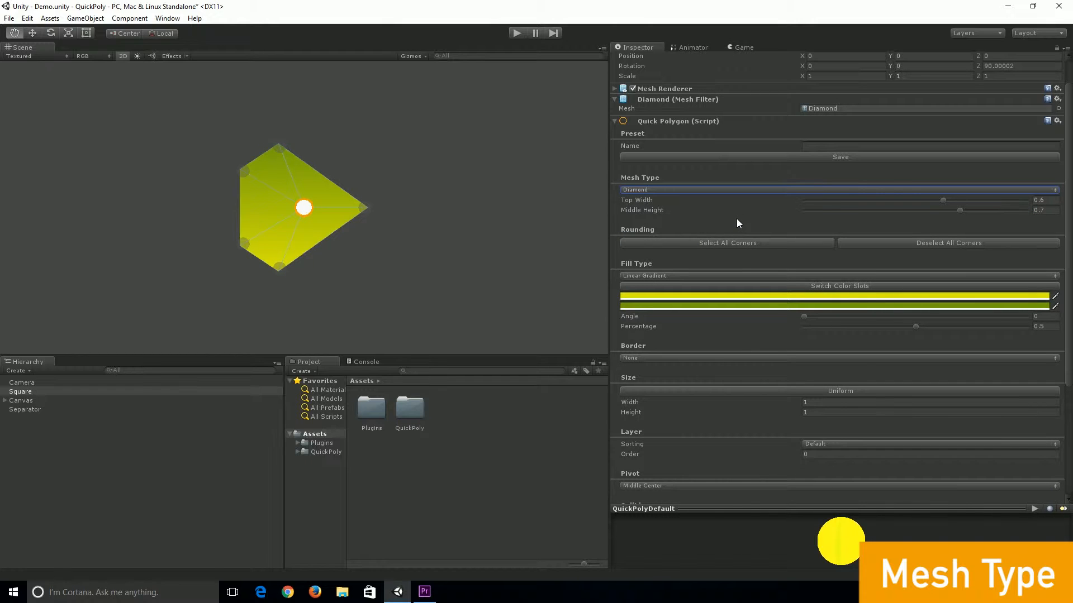
Reset the object's Z rotation to 0
{"action": "scroll", "coordinate": [827, 219], "scroll_direction": "down", "scroll_amount": 1}
{"action": "scroll", "coordinate": [836, 223], "scroll_direction": "down", "scroll_amount": 1}
{"action": "scroll", "coordinate": [839, 223], "scroll_direction": "up", "scroll_amount": 3}
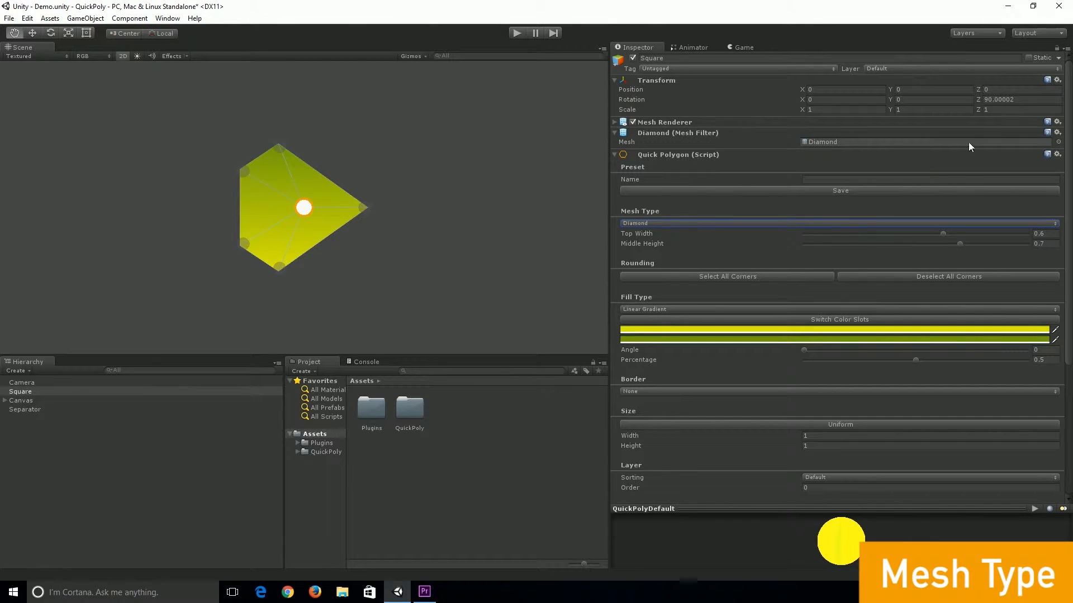
{"action": "left_click", "coordinate": [1021, 100]}
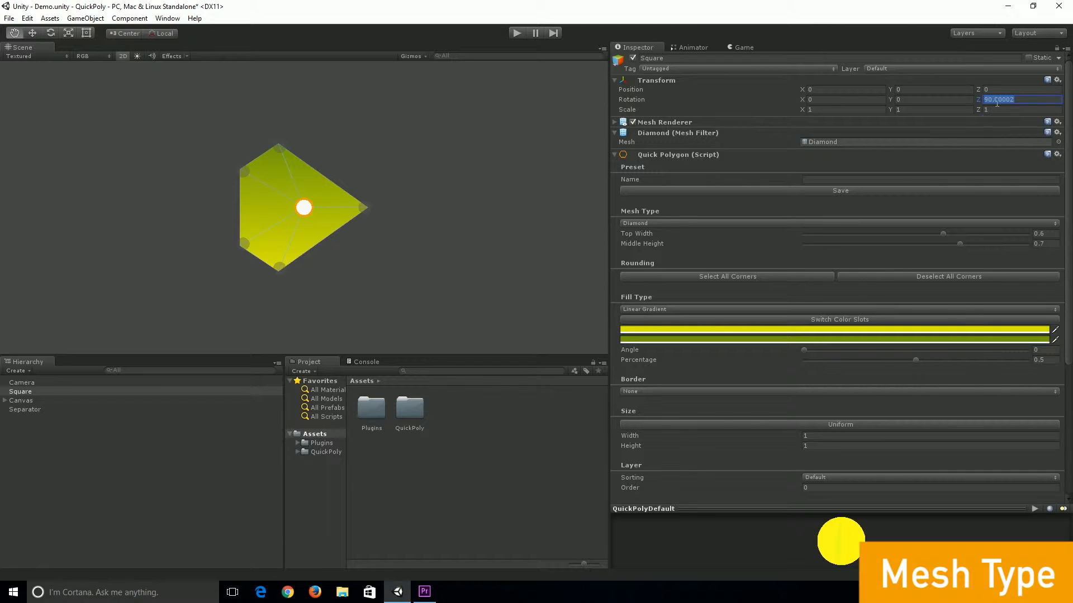
{"action": "type", "text": "0"}
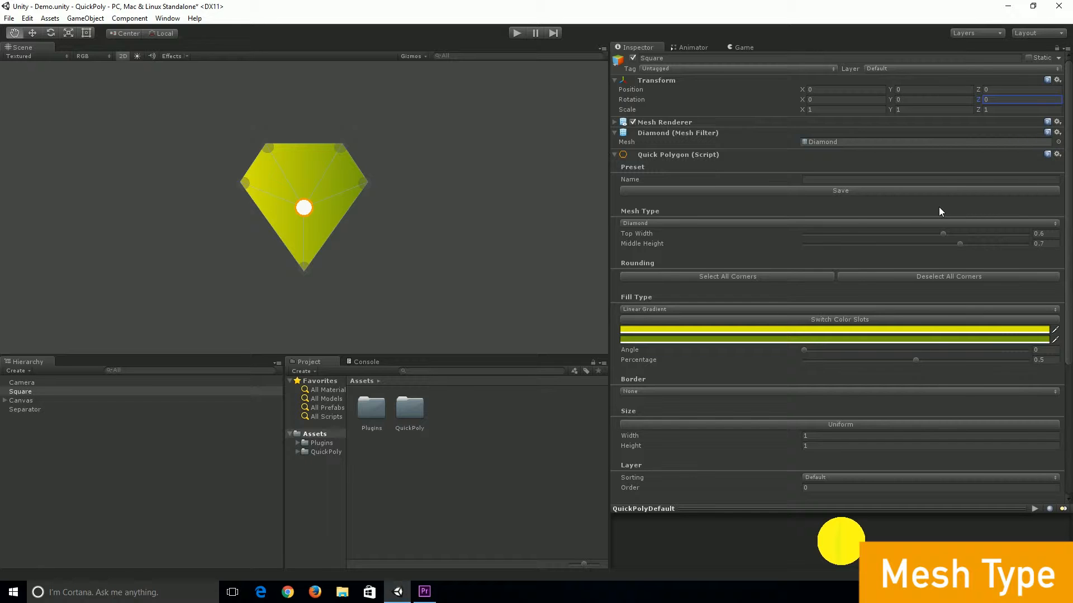
Adjust the diamond's top width to about 0.365 and middle height to about 0.536
{"action": "scroll", "coordinate": [934, 212], "scroll_direction": "down", "scroll_amount": 2}
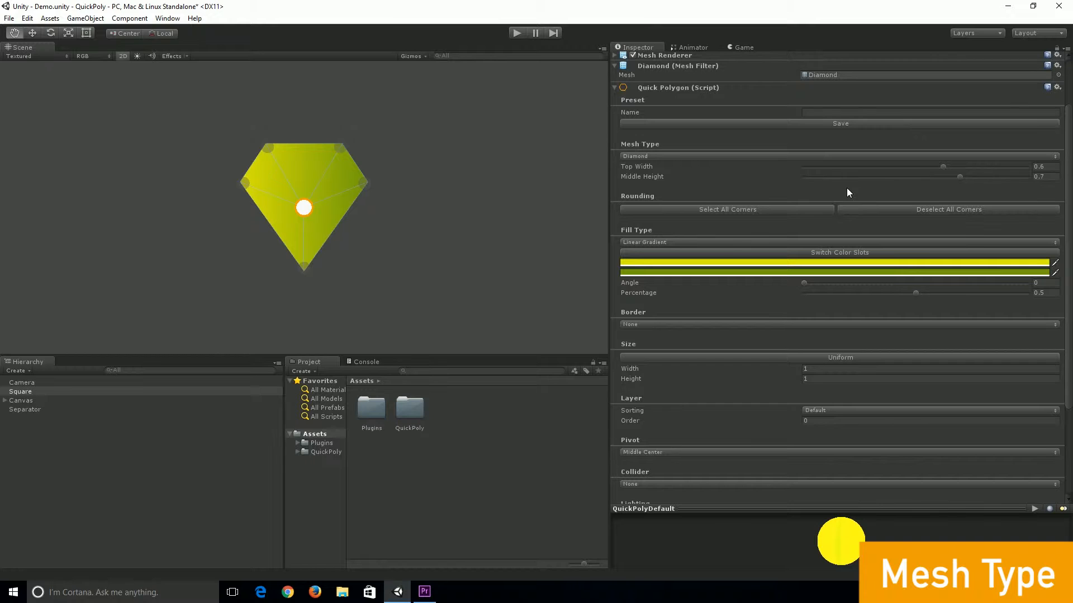
{"action": "left_click_drag", "start_coordinate": [942, 167], "coordinate": [877, 171]}
{"action": "left_click_drag", "start_coordinate": [961, 176], "coordinate": [921, 177]}
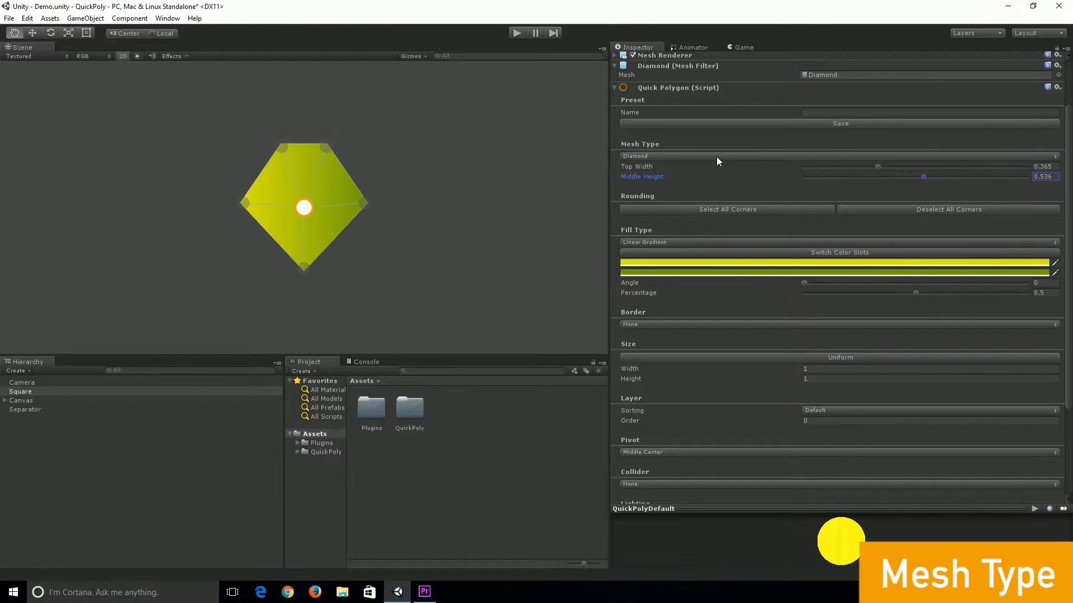
Switch the mesh type to Triangle and then to Pentagon
{"action": "left_click", "coordinate": [717, 156]}
{"action": "left_click", "coordinate": [686, 216]}
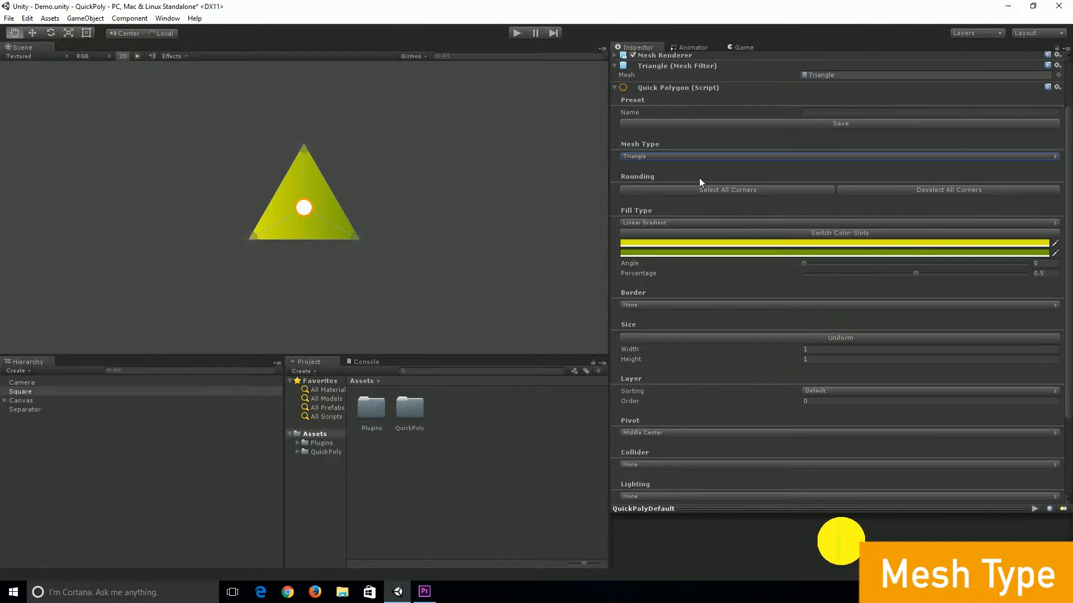
{"action": "left_click", "coordinate": [670, 156]}
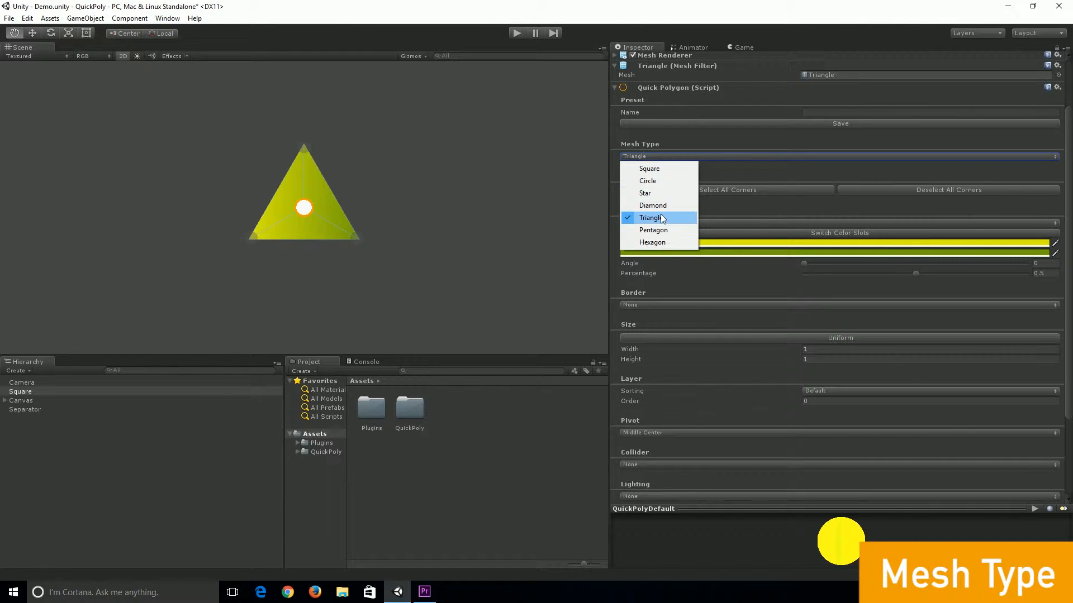
{"action": "left_click", "coordinate": [664, 231]}
Switch the mesh type to Hexagon and then back to Square
{"action": "left_click", "coordinate": [662, 156]}
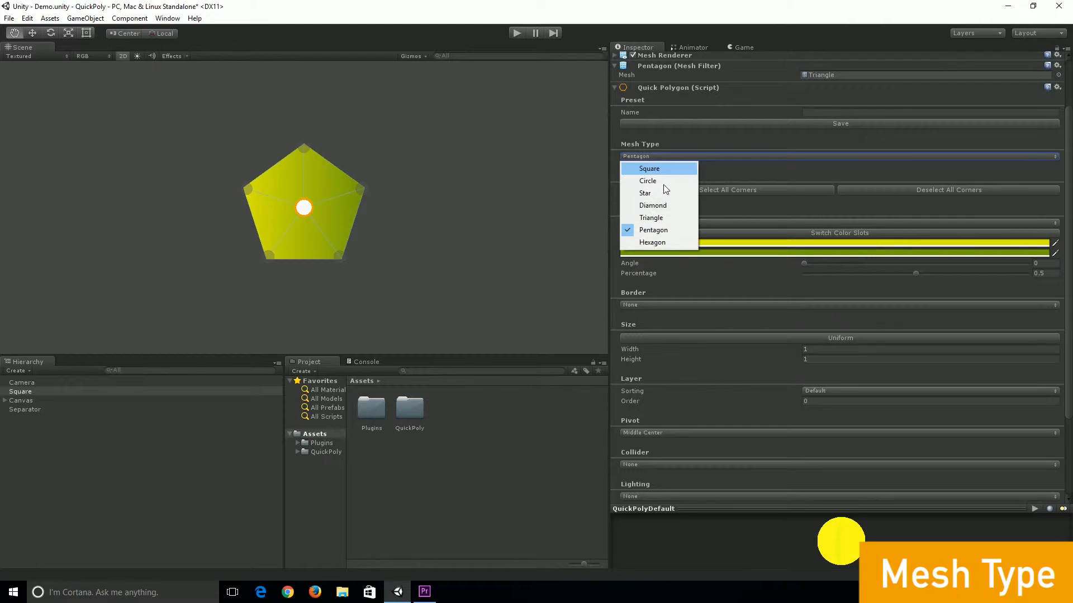
{"action": "left_click", "coordinate": [665, 240]}
{"action": "left_click", "coordinate": [648, 156]}
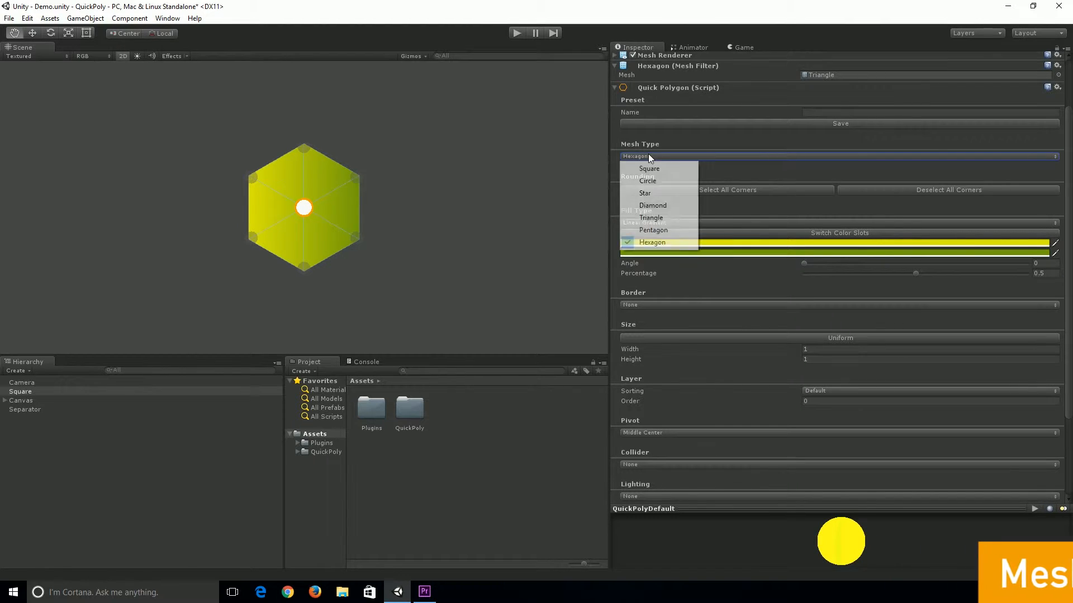
{"action": "left_click", "coordinate": [647, 167]}
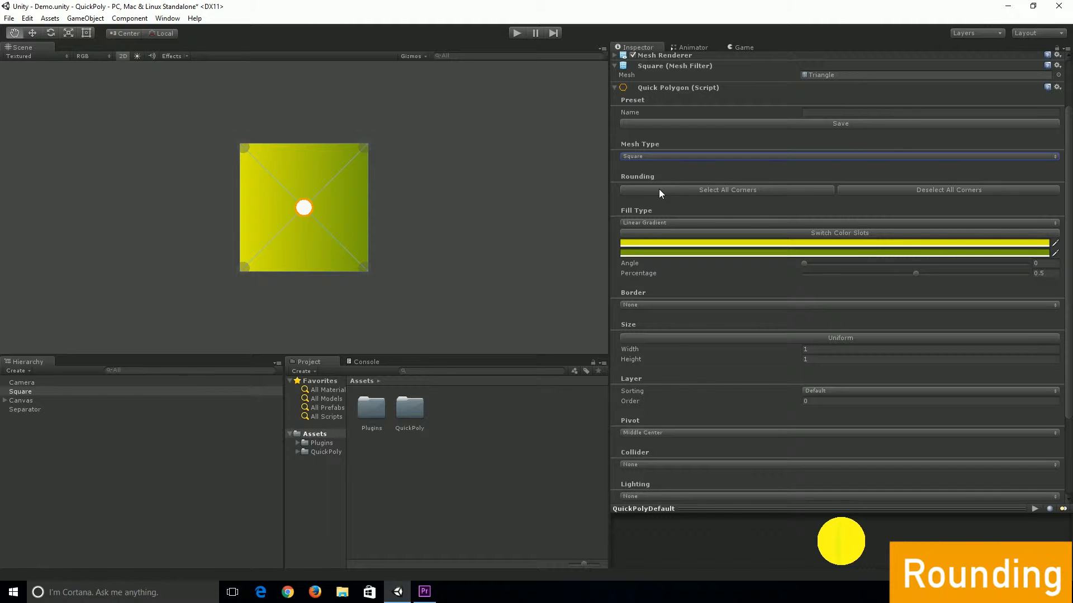
Round all corners with a resolution of about 0.45, then reset the resolution to 0 and deselect all corners
{"action": "left_click", "coordinate": [660, 191]}
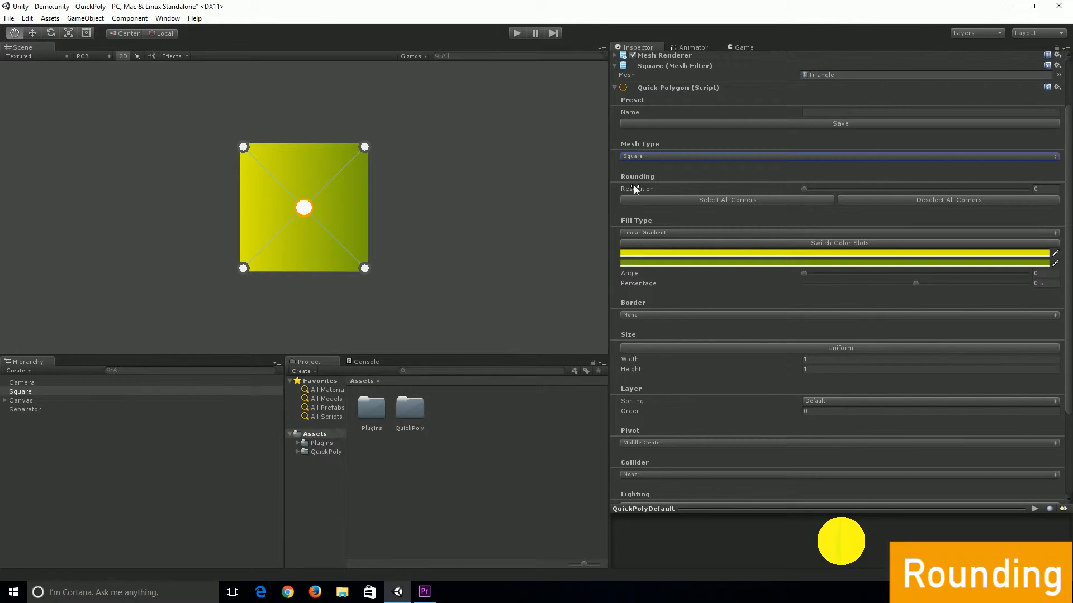
{"action": "left_click_drag", "start_coordinate": [803, 189], "coordinate": [1054, 194]}
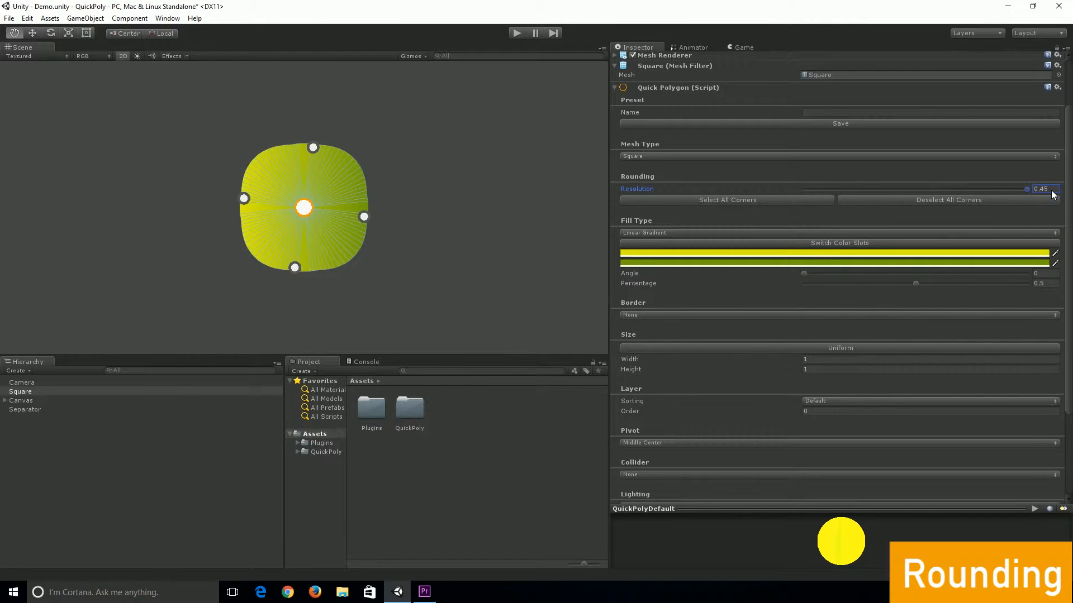
{"action": "left_click_drag", "start_coordinate": [1053, 194], "coordinate": [778, 189]}
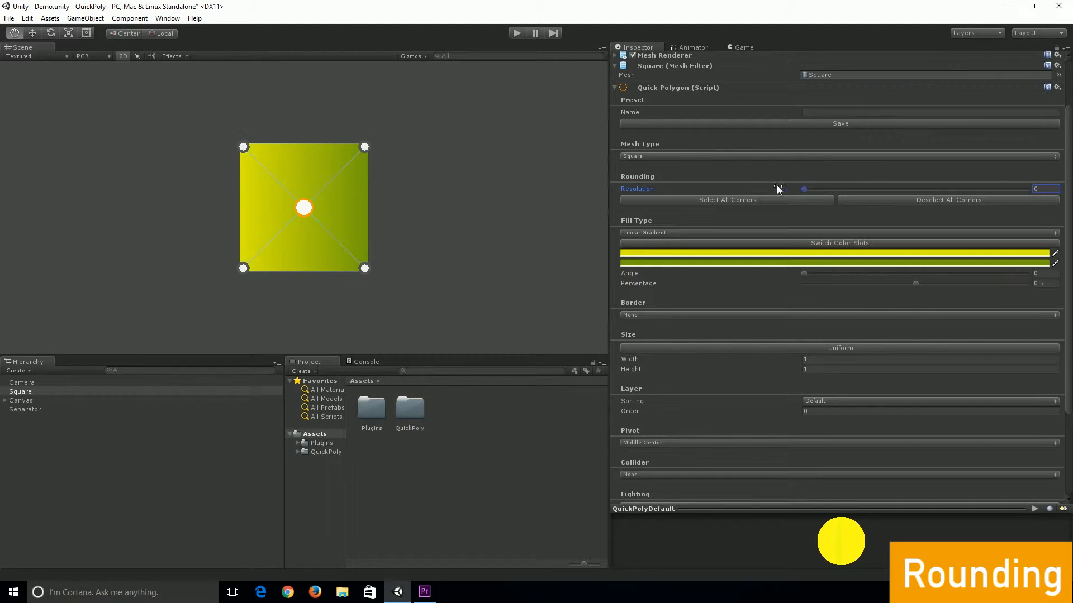
{"action": "left_click", "coordinate": [898, 200]}
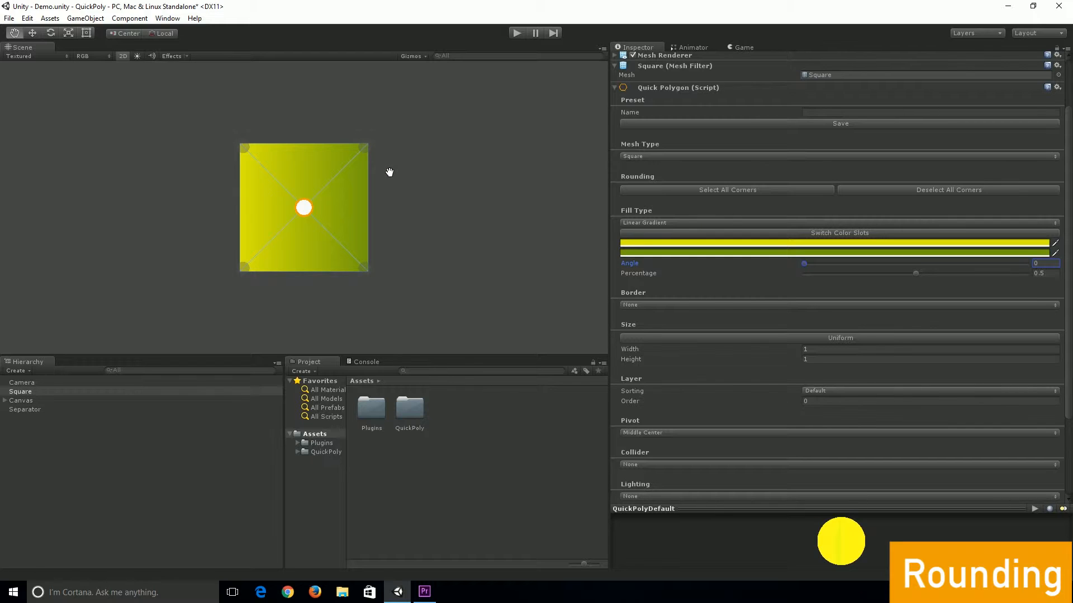
Try rounding only the top-right and bottom-left corners by adjusting their resolution, then deselect all corners
{"action": "left_click", "coordinate": [364, 149]}
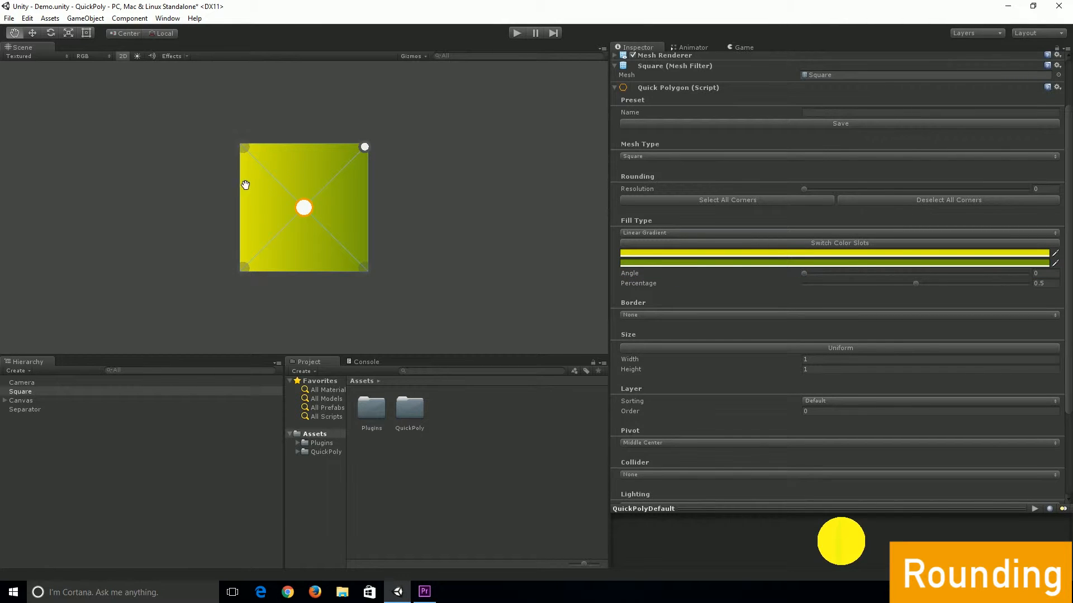
{"action": "left_click", "coordinate": [244, 267]}
{"action": "left_click_drag", "start_coordinate": [805, 188], "coordinate": [877, 190]}
{"action": "left_click", "coordinate": [848, 197]}
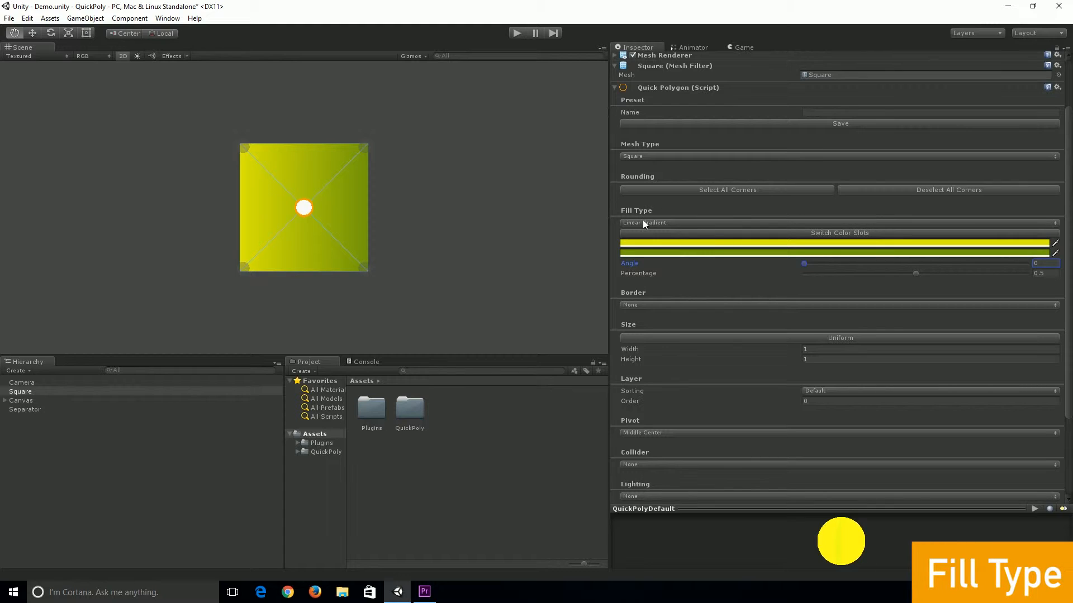
Set the fill type to None and then to Unicolor
{"action": "left_click", "coordinate": [642, 221]}
{"action": "left_click", "coordinate": [643, 230]}
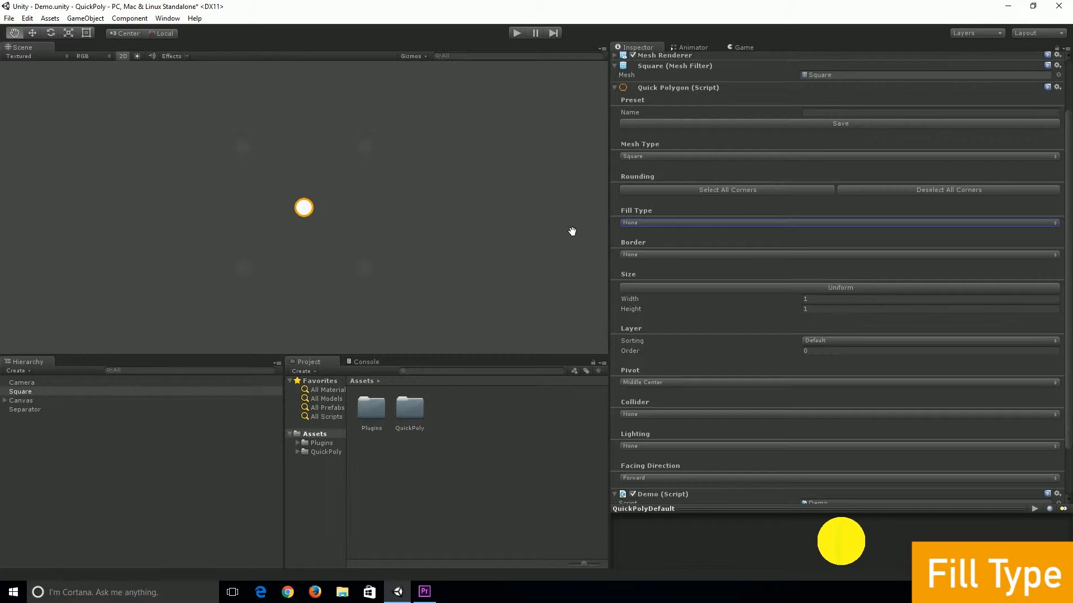
{"action": "left_click", "coordinate": [636, 223]}
{"action": "left_click", "coordinate": [645, 248]}
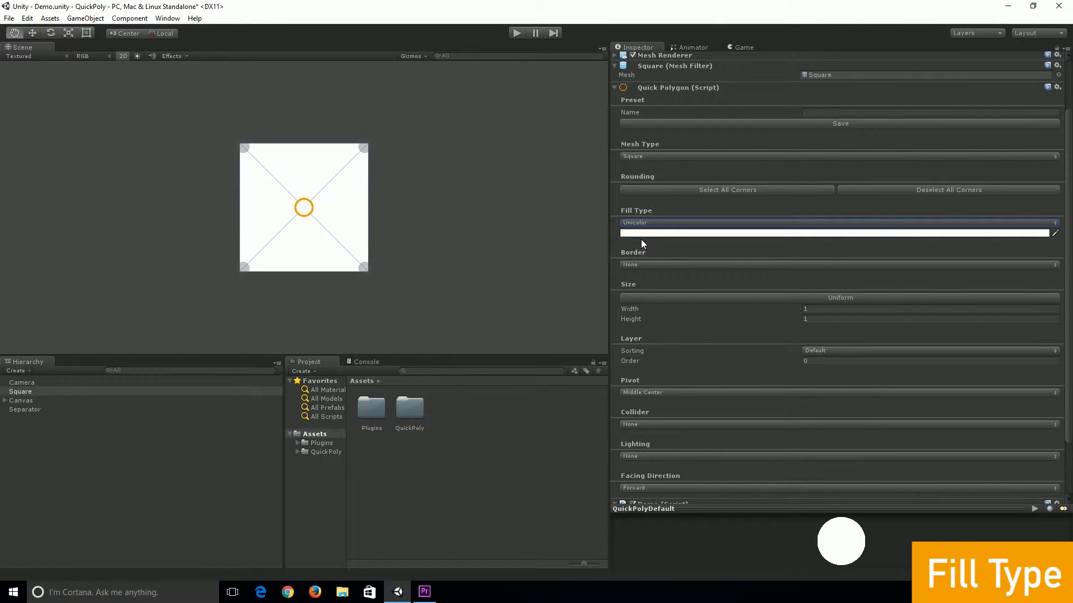
Set the unicolor fill to a red color of R 171, G 77, B 77
{"action": "left_click", "coordinate": [635, 234]}
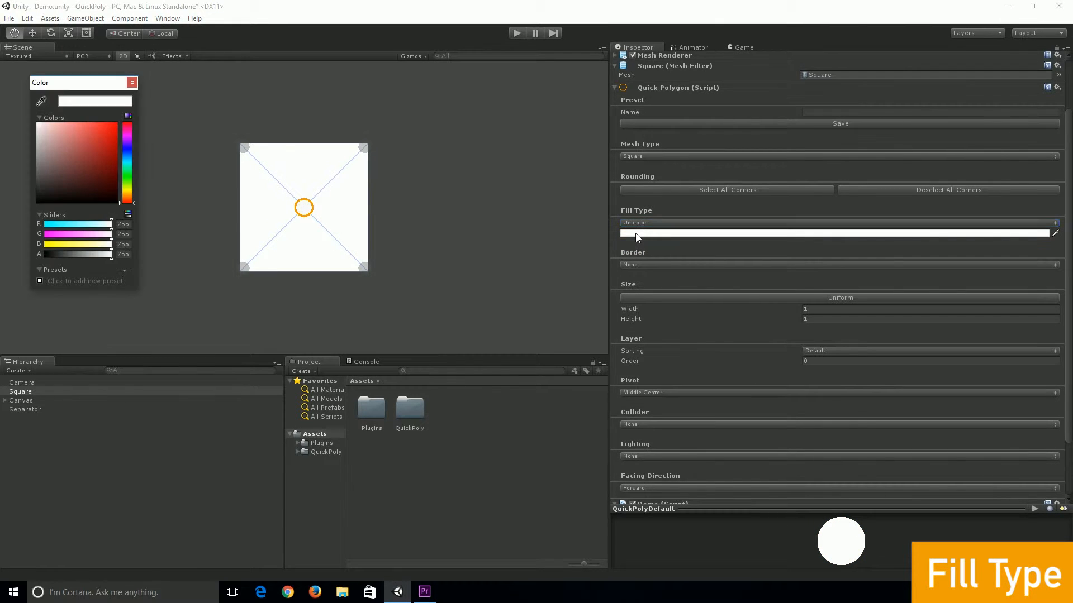
{"action": "left_click_drag", "start_coordinate": [71, 161], "coordinate": [100, 132]}
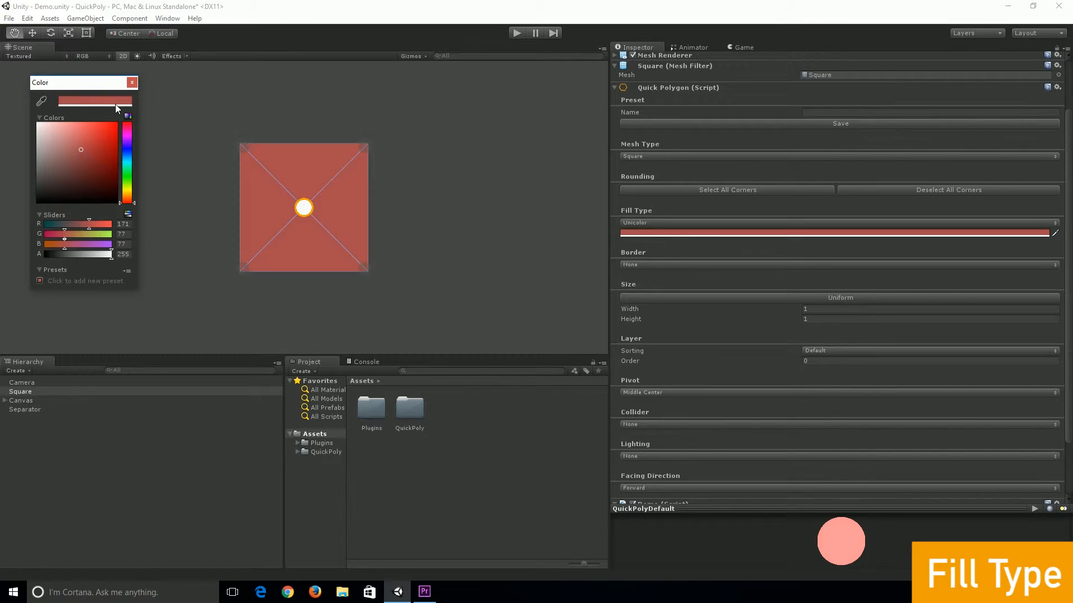
{"action": "left_click", "coordinate": [132, 83]}
Switch the fill type to Linear Gradient and inspect both gradient colors in the color picker
{"action": "left_click", "coordinate": [624, 223]}
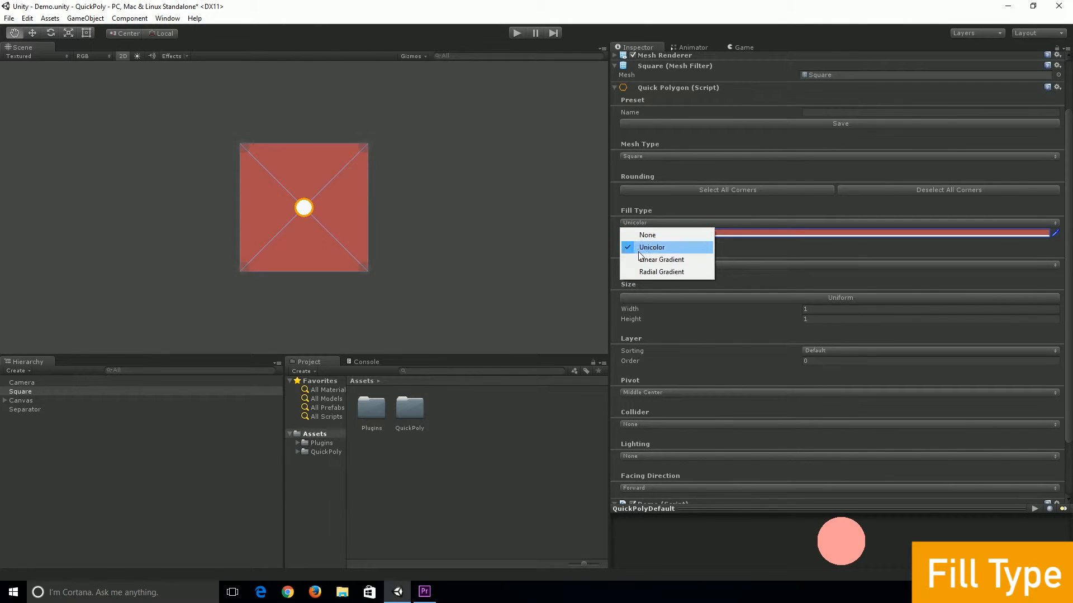
{"action": "left_click", "coordinate": [642, 256]}
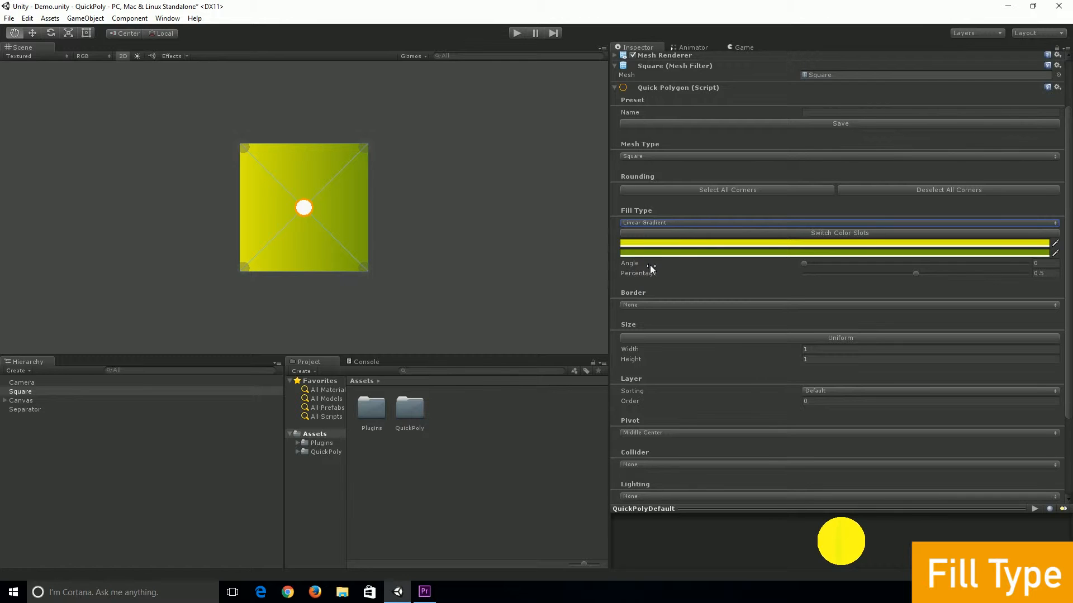
{"action": "left_click", "coordinate": [637, 245]}
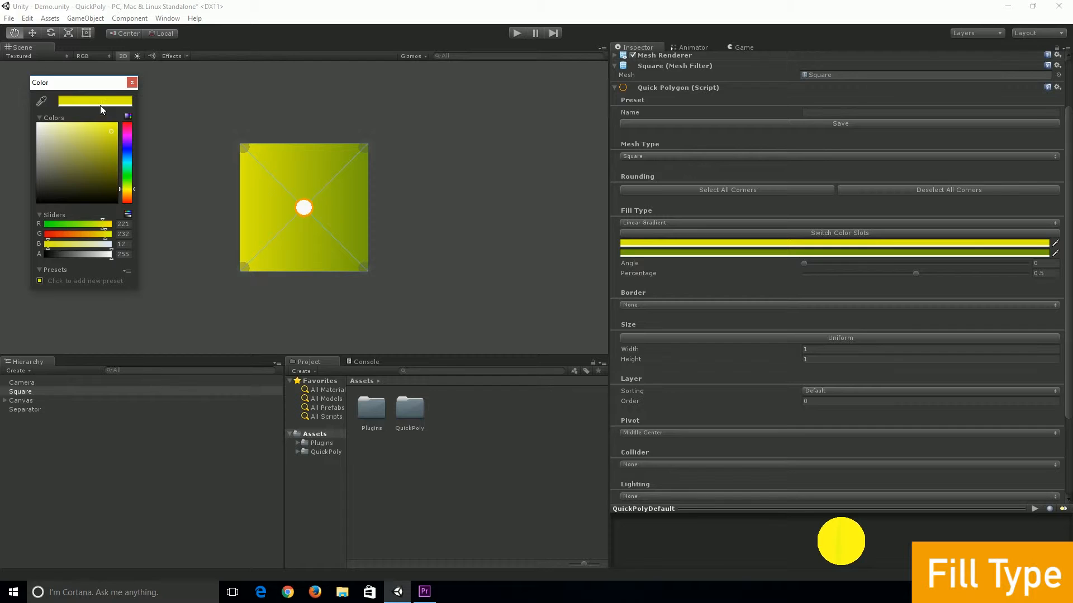
{"action": "left_click", "coordinate": [130, 83]}
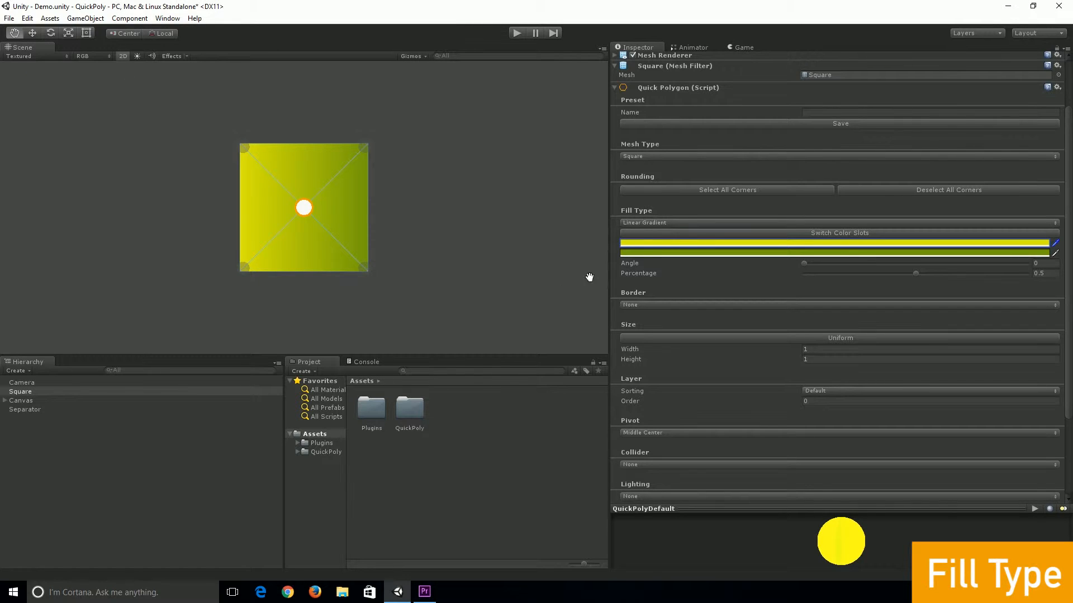
{"action": "left_click", "coordinate": [642, 253]}
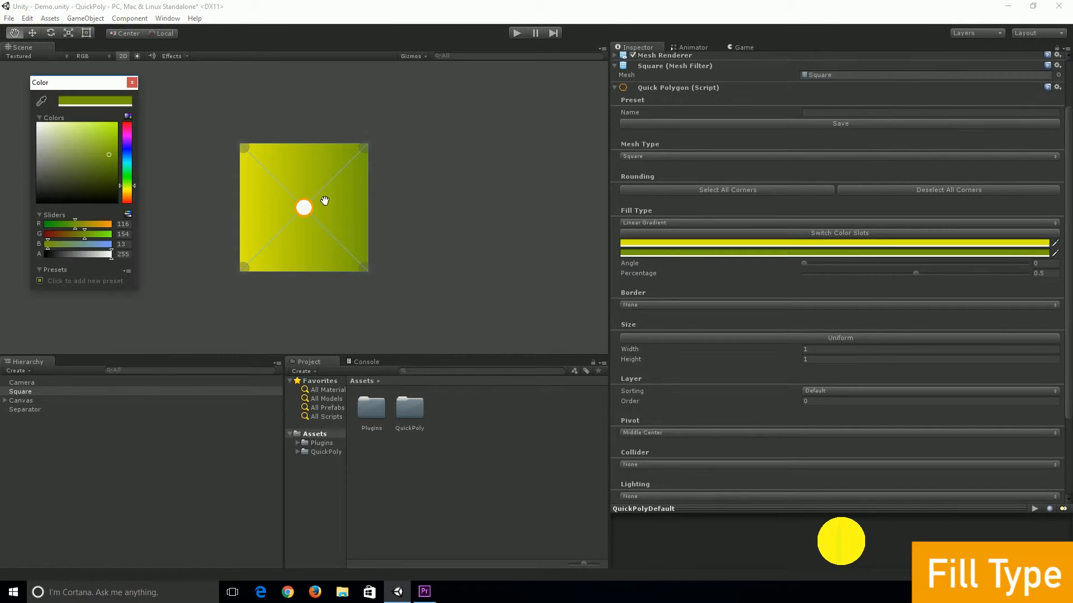
{"action": "left_click", "coordinate": [131, 83]}
Vary the gradient percentage, set it to 0.5, and swap the gradient color slots twice
{"action": "mouse_move", "coordinate": [803, 264]}
{"action": "left_mouse_down"}
{"action": "mouse_move", "coordinate": [981, 273]}
{"action": "mouse_move", "coordinate": [790, 269]}
{"action": "left_mouse_up"}
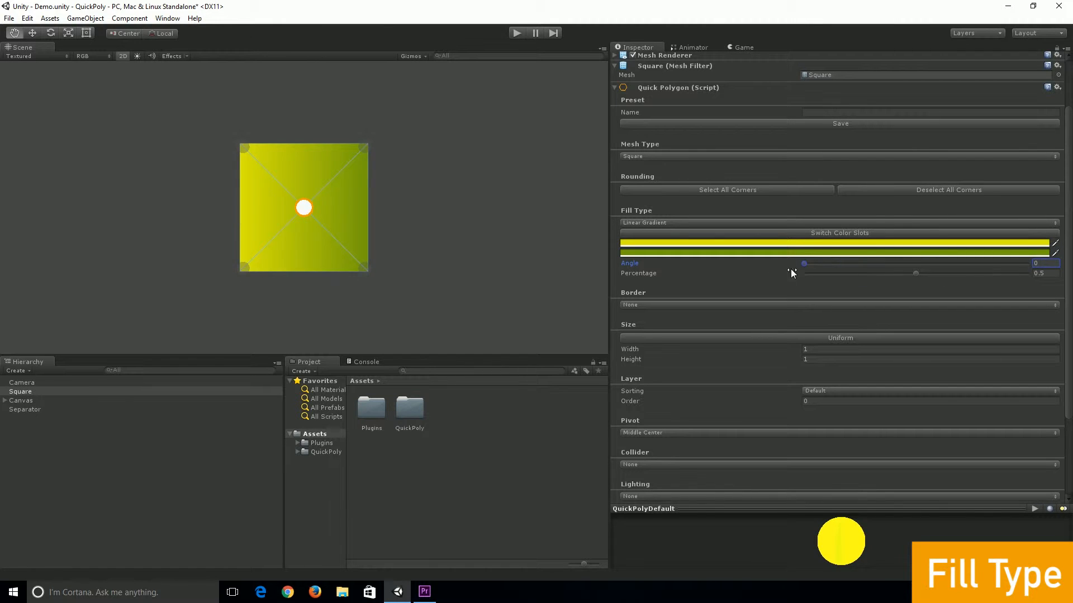
{"action": "left_click_drag", "start_coordinate": [915, 274], "coordinate": [776, 274]}
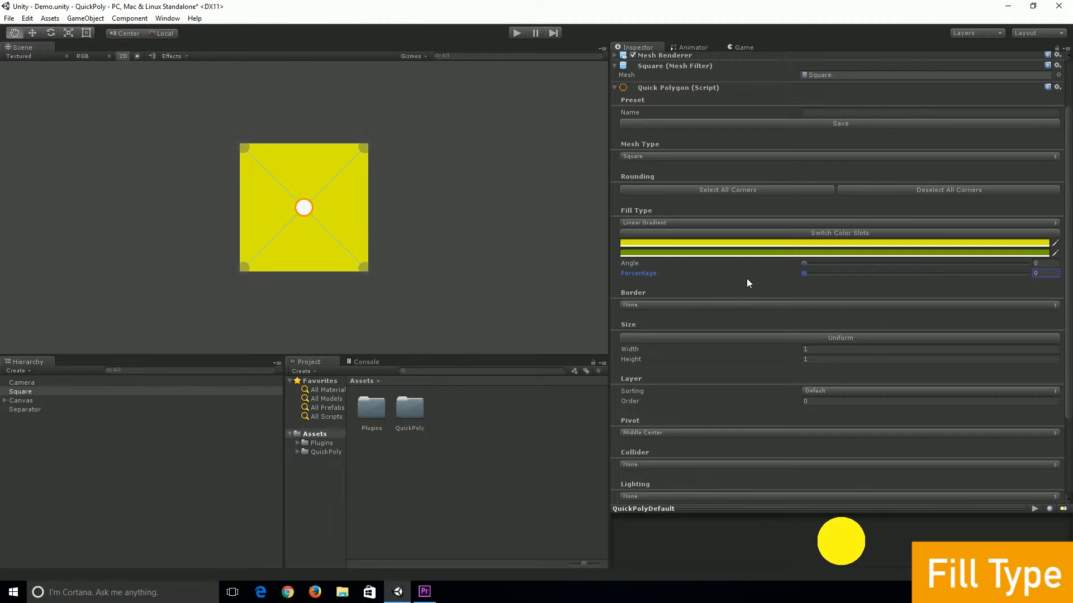
{"action": "left_click_drag", "start_coordinate": [804, 275], "coordinate": [910, 279]}
{"action": "left_click", "coordinate": [1043, 272]}
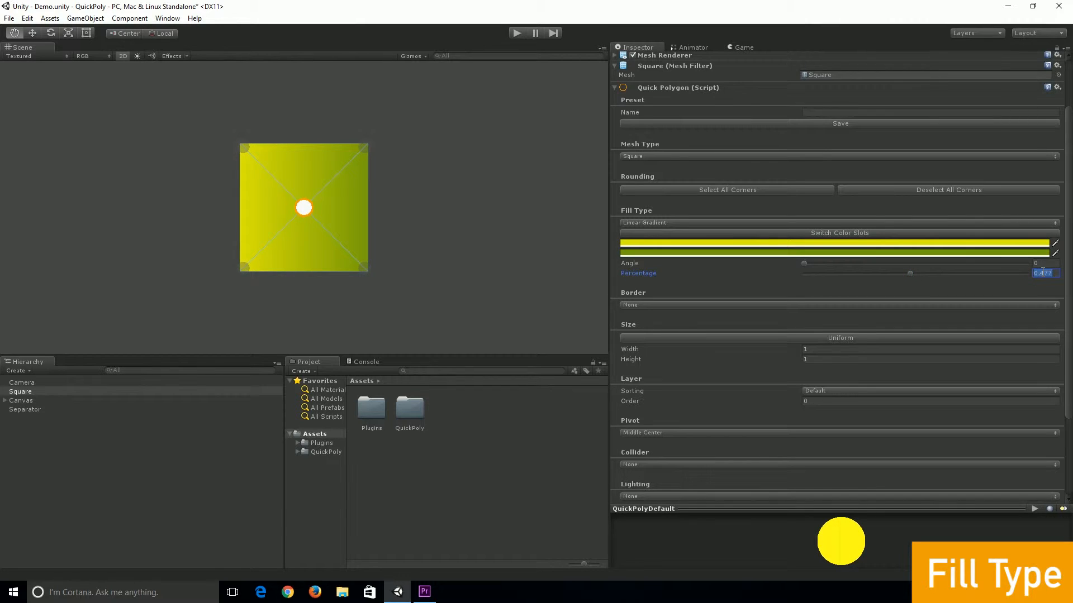
{"action": "type", "text": "0.5"}
{"action": "left_click", "coordinate": [814, 233]}
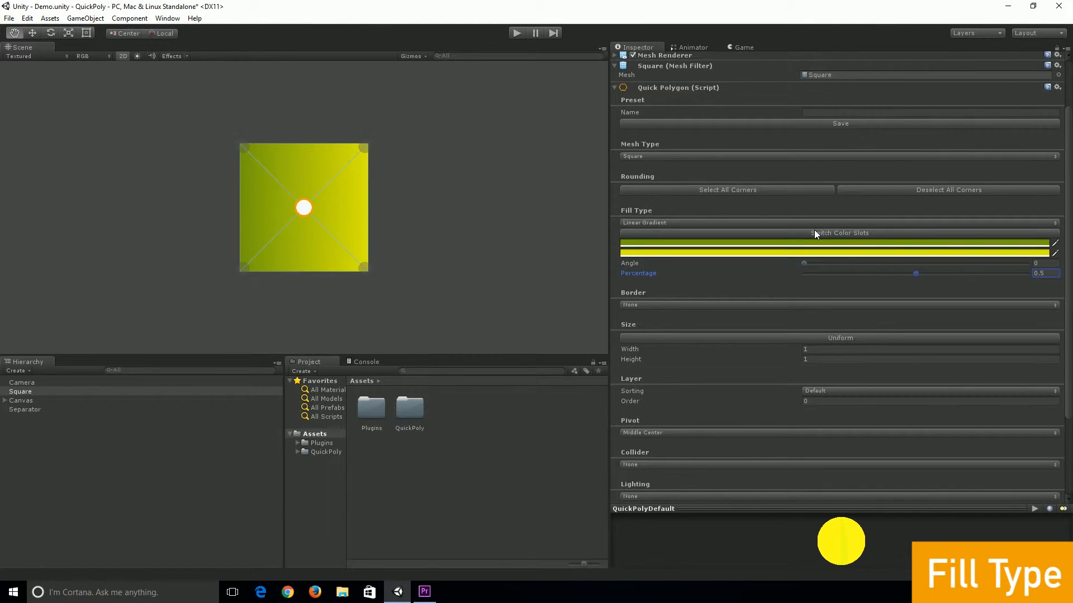
{"action": "left_click", "coordinate": [815, 233]}
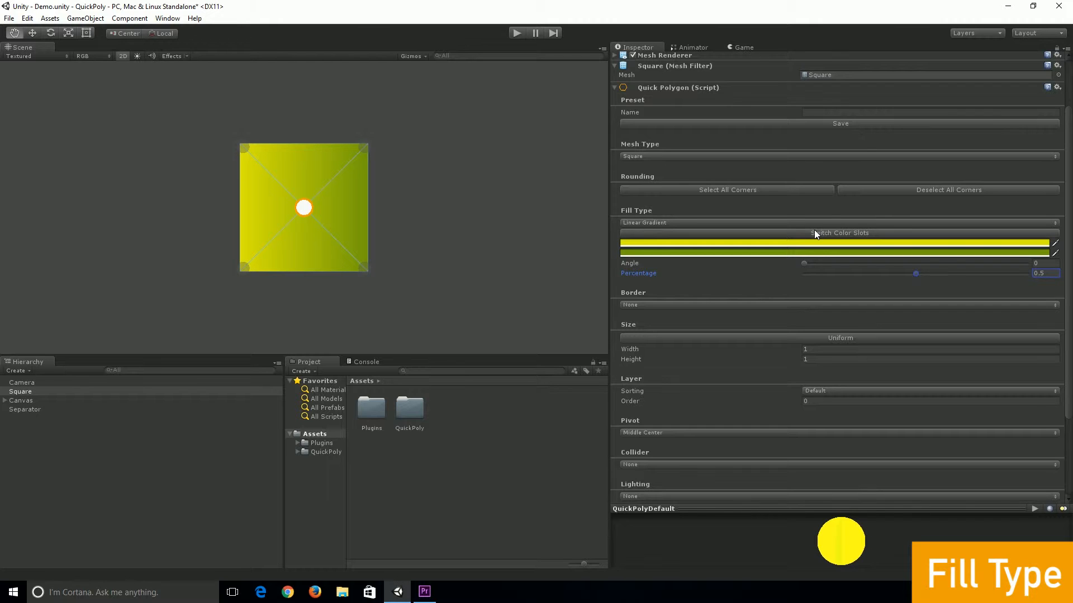
Switch the fill type to Radial Gradient and then to None
{"action": "left_click", "coordinate": [808, 223]}
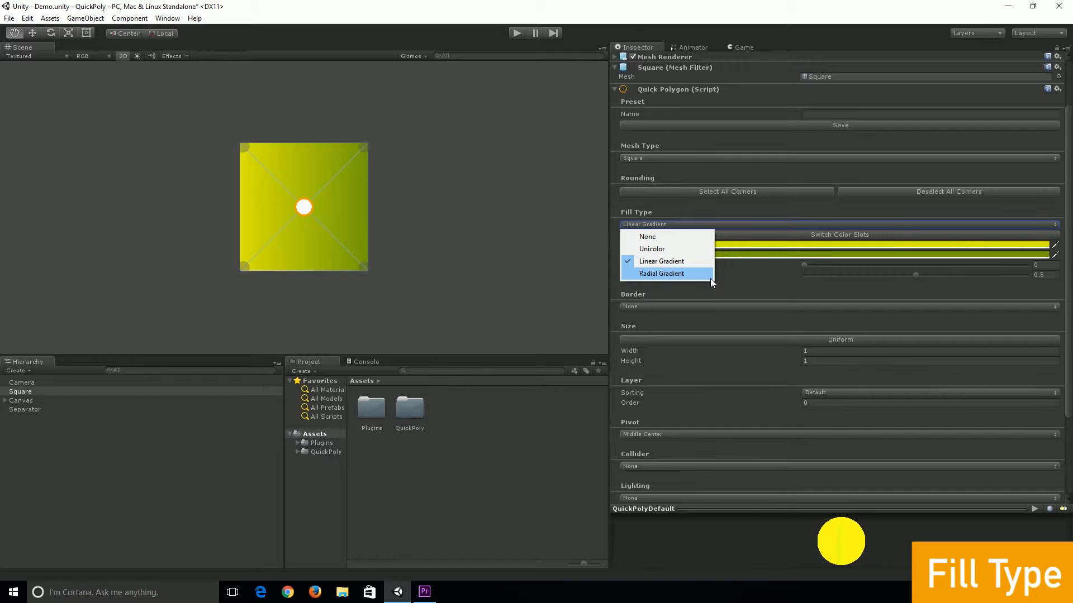
{"action": "left_click", "coordinate": [710, 278]}
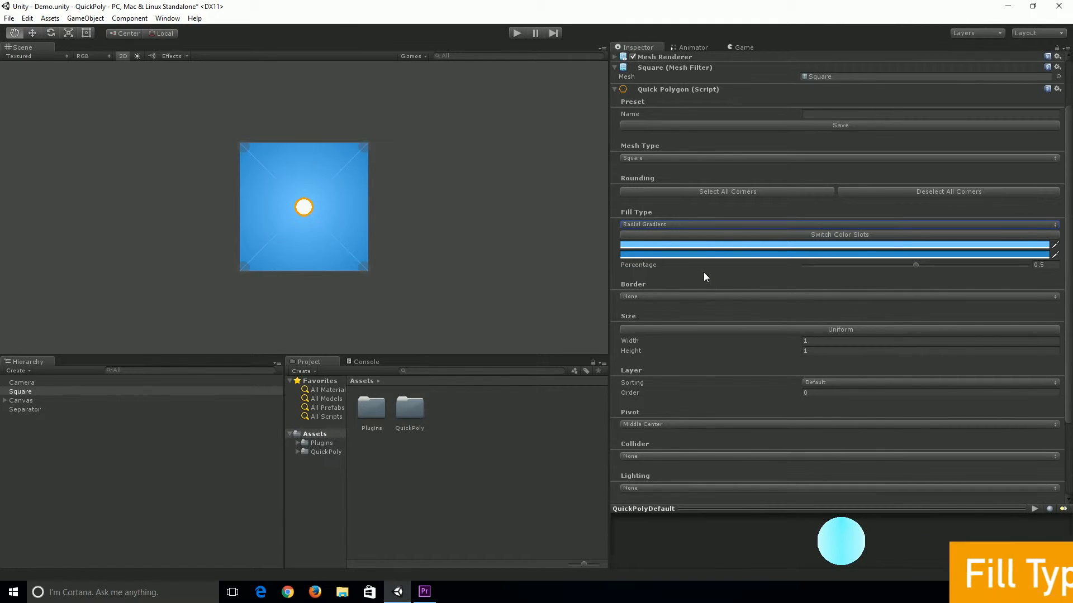
{"action": "left_click", "coordinate": [645, 223]}
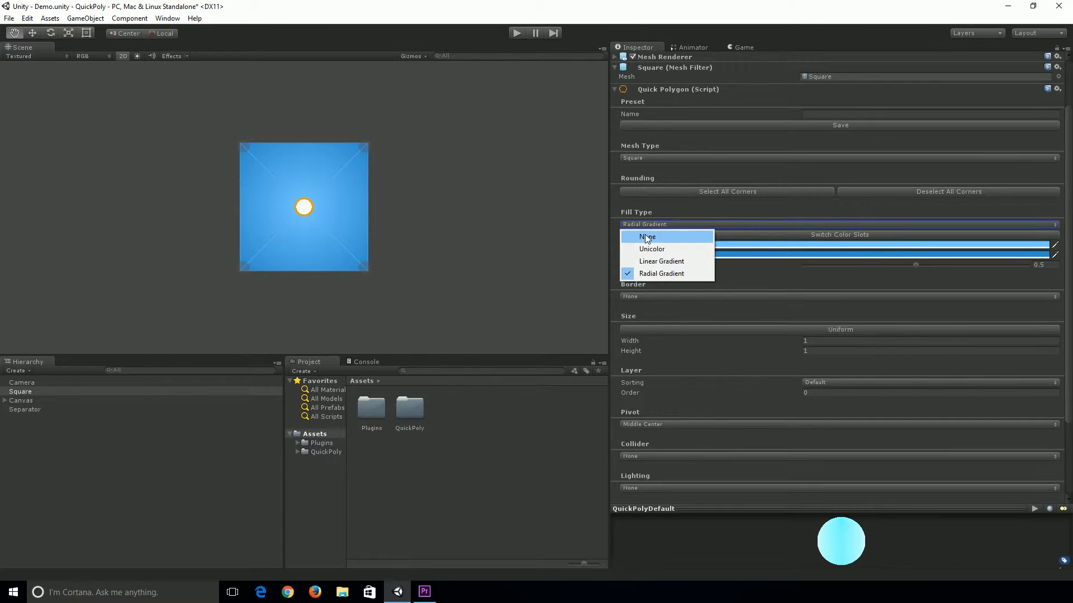
{"action": "left_click", "coordinate": [647, 236]}
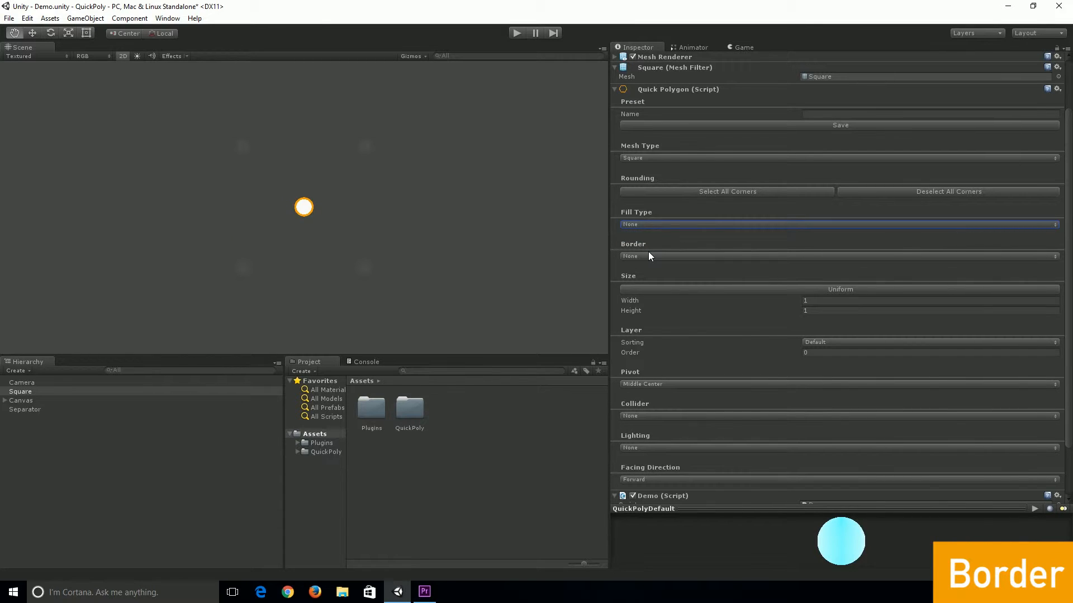
Set the border to Unicolor and pick white as its color in the color picker
{"action": "left_click", "coordinate": [634, 254]}
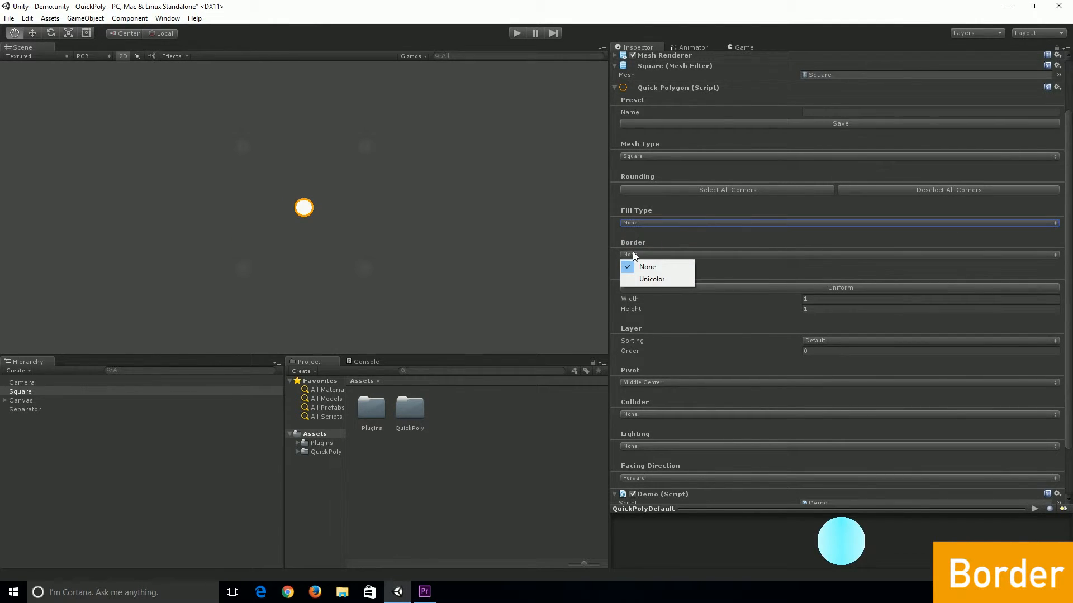
{"action": "left_click", "coordinate": [648, 280]}
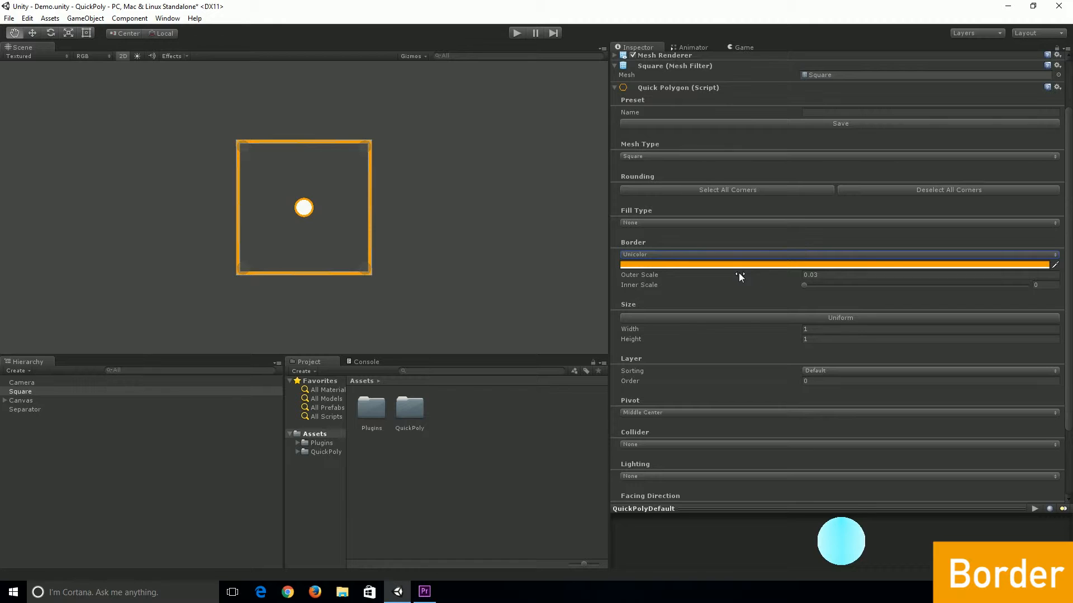
{"action": "left_click", "coordinate": [695, 265]}
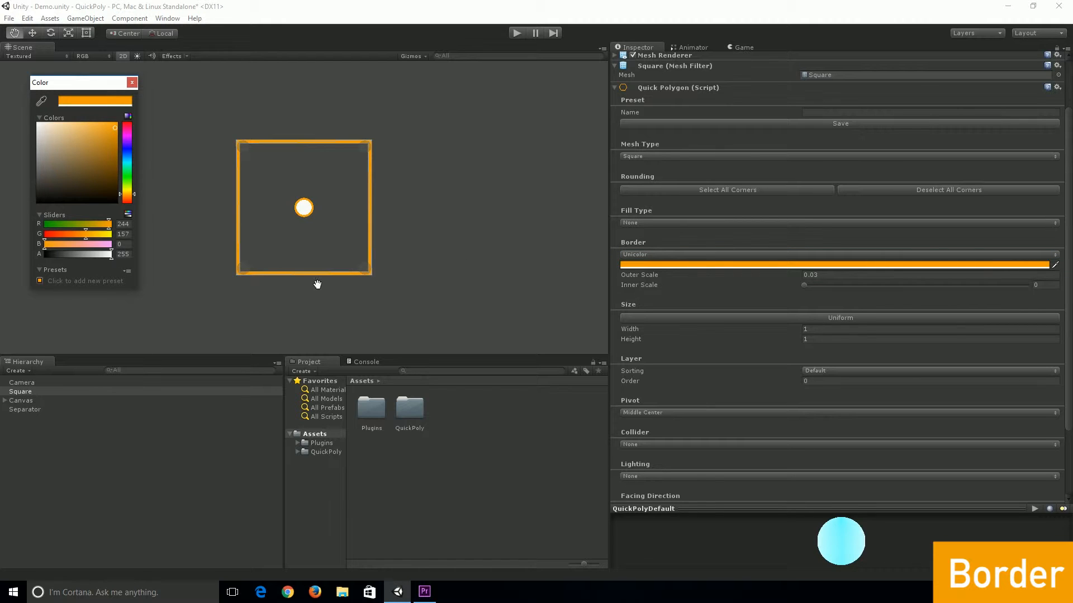
{"action": "left_click", "coordinate": [91, 143]}
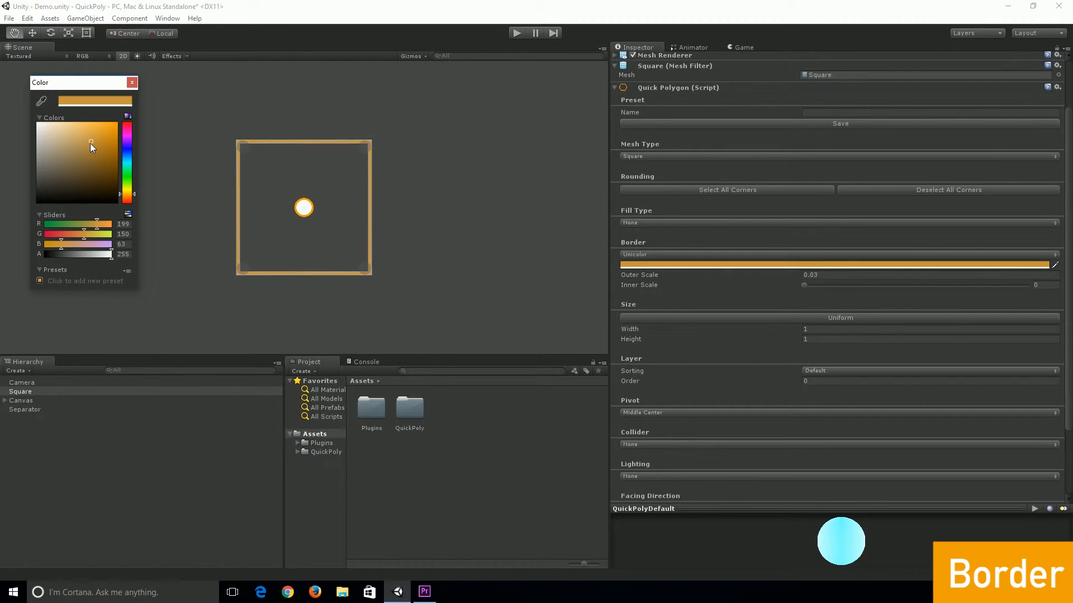
{"action": "left_click_drag", "start_coordinate": [92, 146], "coordinate": [21, 109]}
{"action": "left_click", "coordinate": [132, 82]}
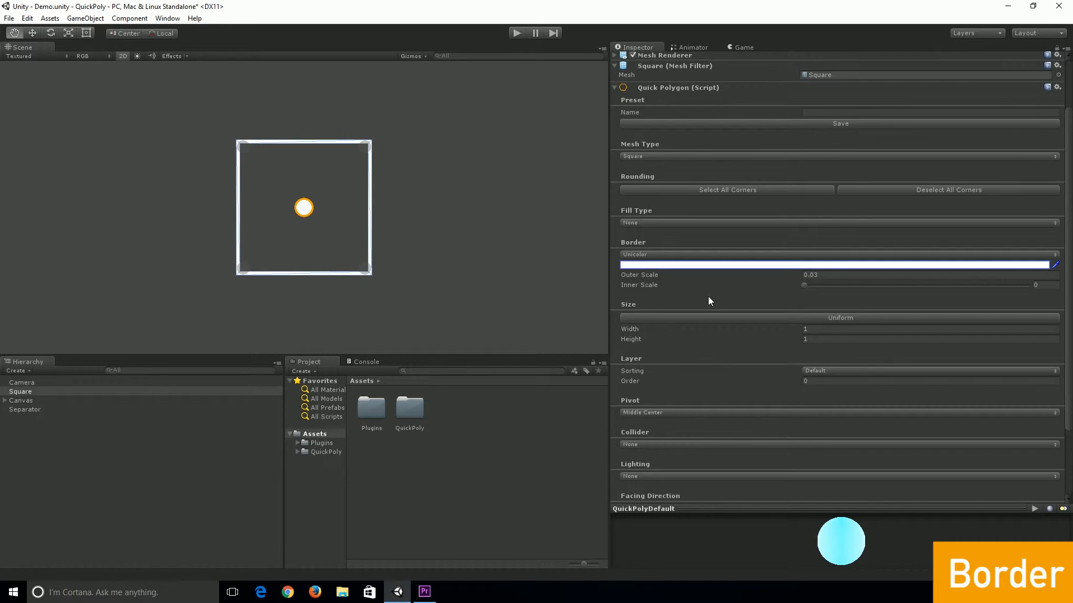
Set the border's outer scale to 0.11 and its inner scale to 0
{"action": "mouse_move", "coordinate": [652, 277]}
{"action": "left_mouse_down"}
{"action": "mouse_move", "coordinate": [669, 286]}
{"action": "mouse_move", "coordinate": [653, 286]}
{"action": "left_mouse_up"}
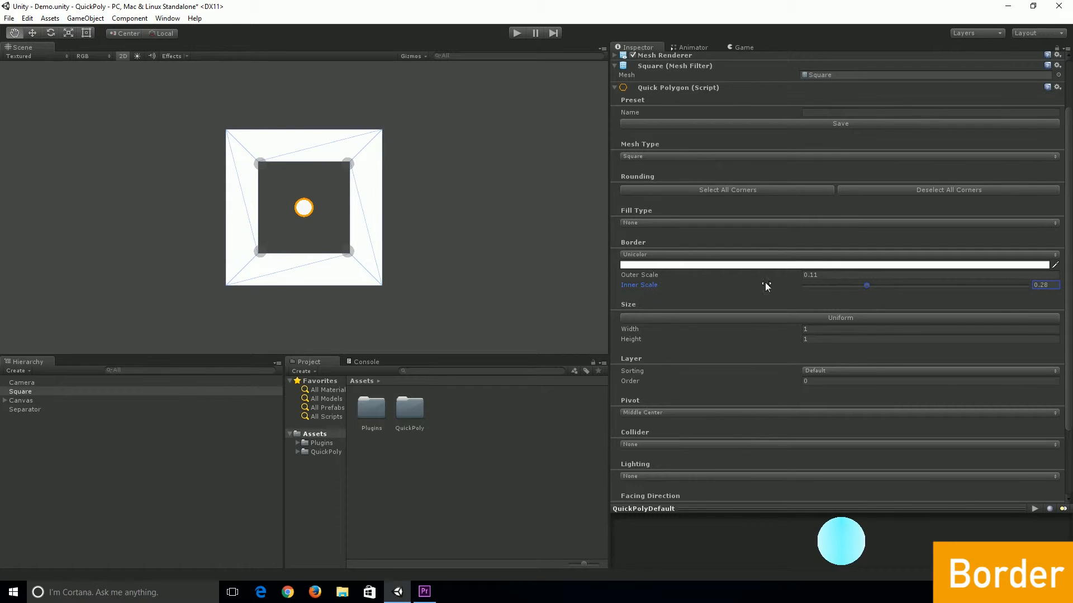
{"action": "left_click_drag", "start_coordinate": [865, 285], "coordinate": [771, 292]}
Set the border to None and switch the fill type to Linear Gradient
{"action": "scroll", "coordinate": [671, 306], "scroll_direction": "up", "scroll_amount": 3}
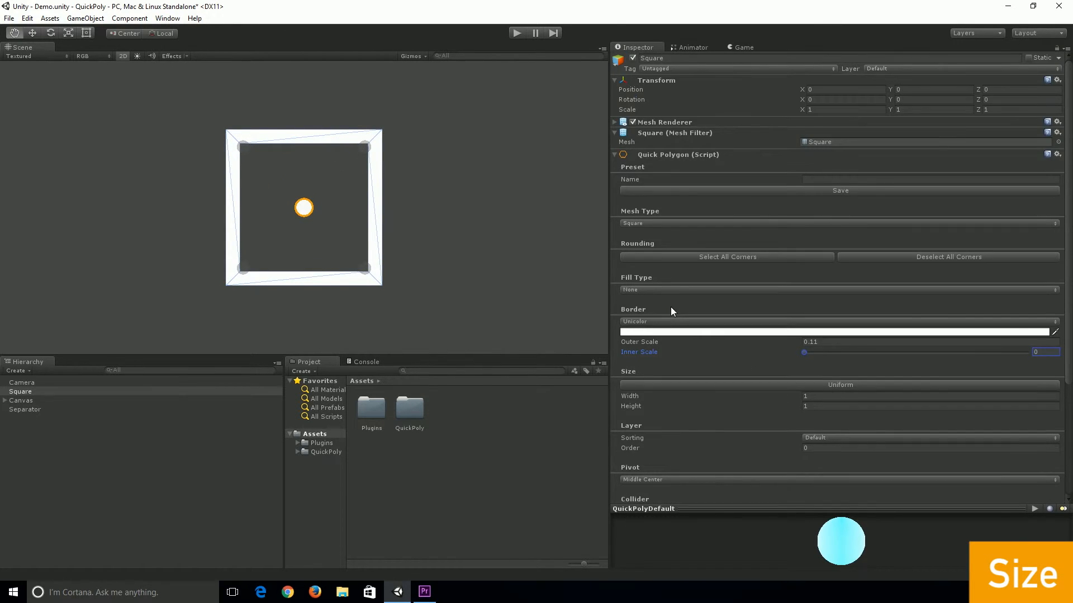
{"action": "left_click", "coordinate": [632, 316]}
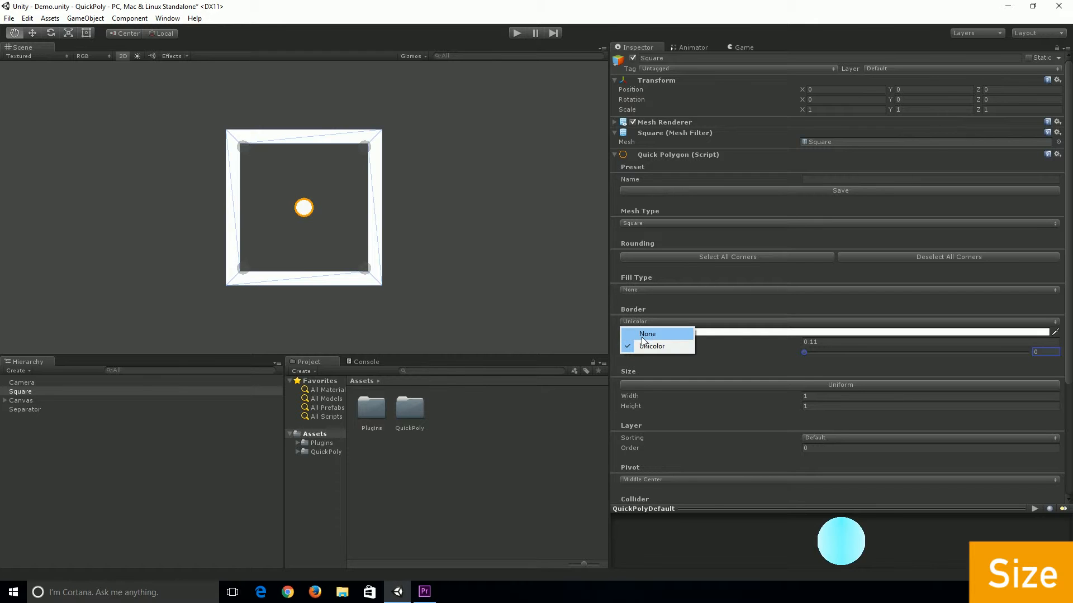
{"action": "left_click", "coordinate": [637, 333]}
{"action": "left_click", "coordinate": [634, 290]}
{"action": "left_click", "coordinate": [653, 327]}
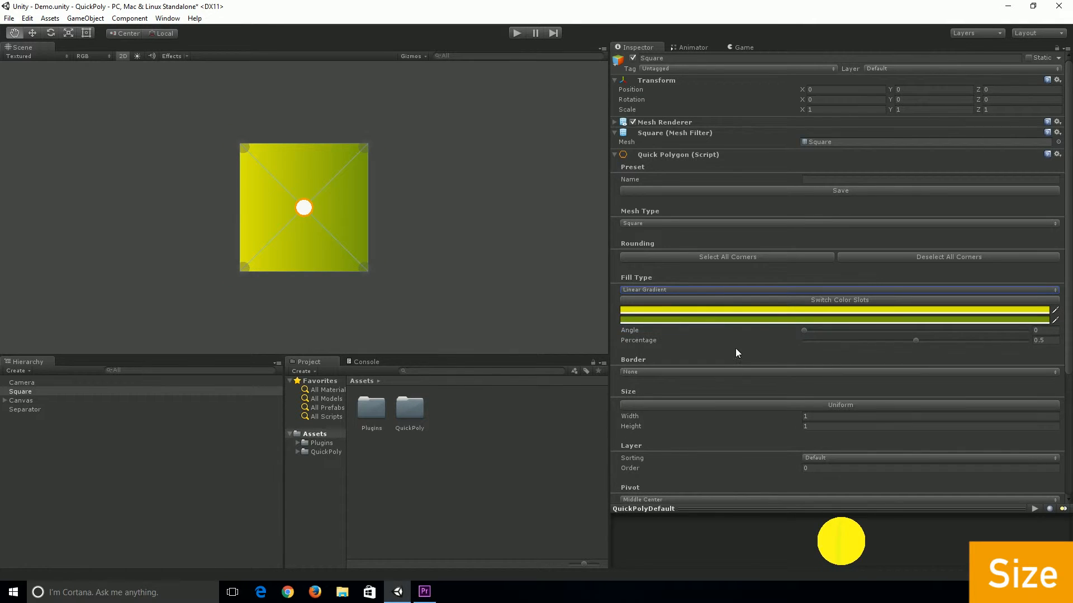
Switch the size to Uniform and set the scale to 1.41
{"action": "scroll", "coordinate": [693, 363], "scroll_direction": "down", "scroll_amount": 1}
{"action": "left_click", "coordinate": [669, 337]}
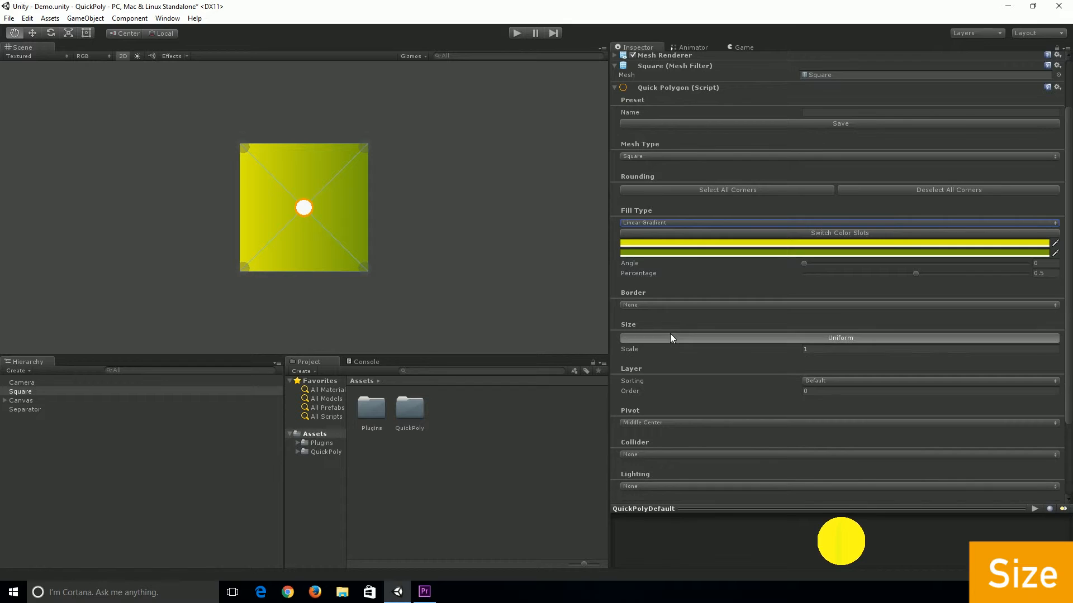
{"action": "scroll", "coordinate": [676, 332], "scroll_direction": "down", "scroll_amount": 1}
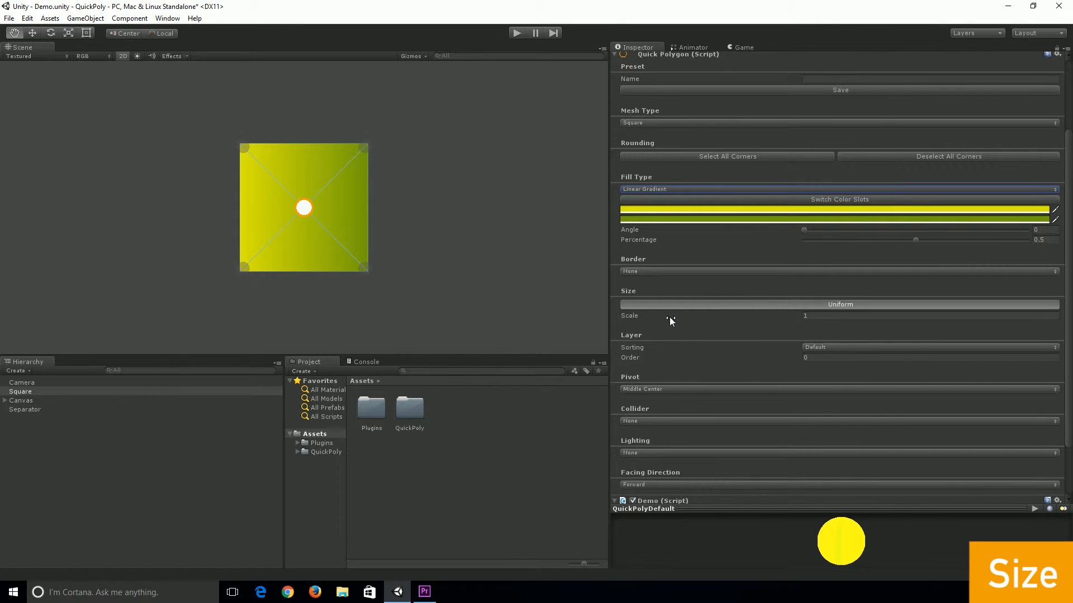
{"action": "mouse_move", "coordinate": [669, 315]}
{"action": "left_mouse_down"}
{"action": "mouse_move", "coordinate": [694, 315]}
{"action": "mouse_move", "coordinate": [681, 315]}
{"action": "left_mouse_up"}
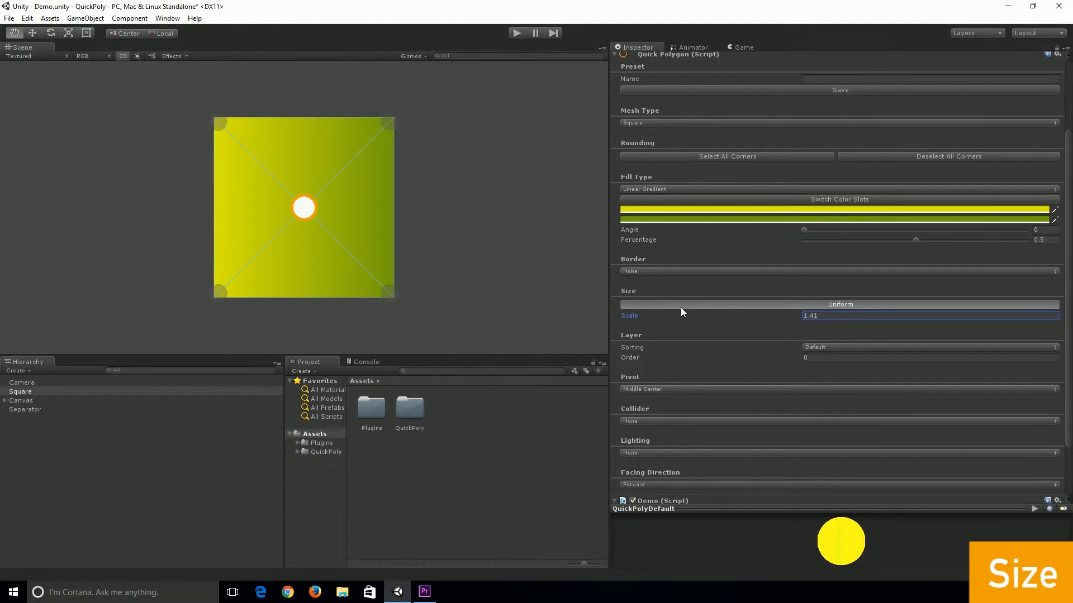
Turn off uniform sizing and set the width to 1.83 and the height to 1.1
{"action": "left_click", "coordinate": [676, 301]}
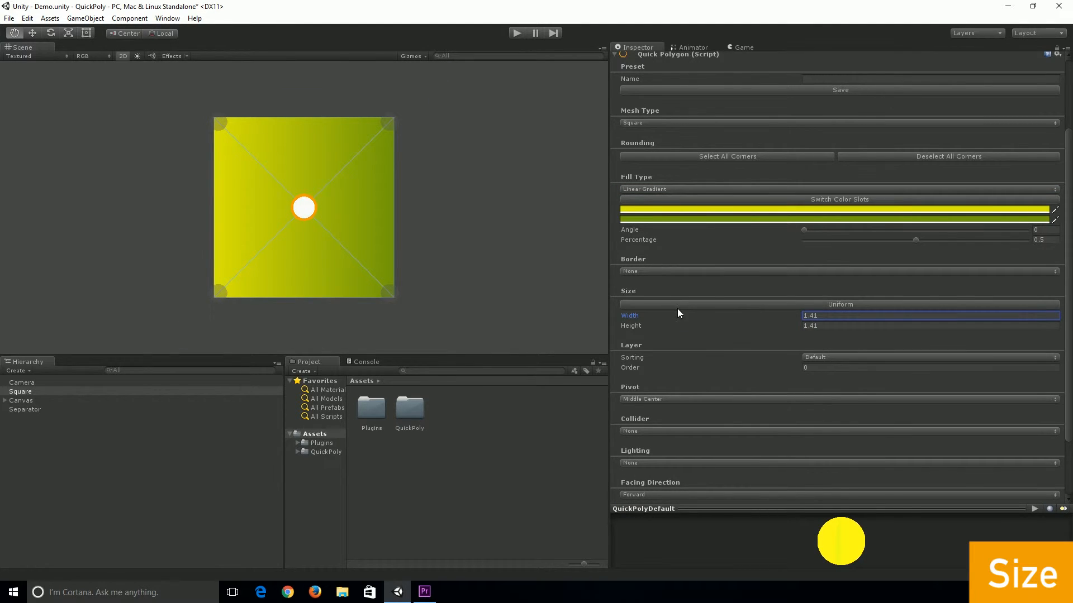
{"action": "mouse_move", "coordinate": [686, 316]}
{"action": "left_mouse_down"}
{"action": "mouse_move", "coordinate": [673, 317]}
{"action": "mouse_move", "coordinate": [720, 323]}
{"action": "mouse_move", "coordinate": [689, 323]}
{"action": "left_mouse_up"}
{"action": "left_click", "coordinate": [691, 326]}
{"action": "scroll", "coordinate": [682, 331], "scroll_direction": "up", "scroll_amount": 3}
{"action": "scroll", "coordinate": [682, 332], "scroll_direction": "down", "scroll_amount": 5}
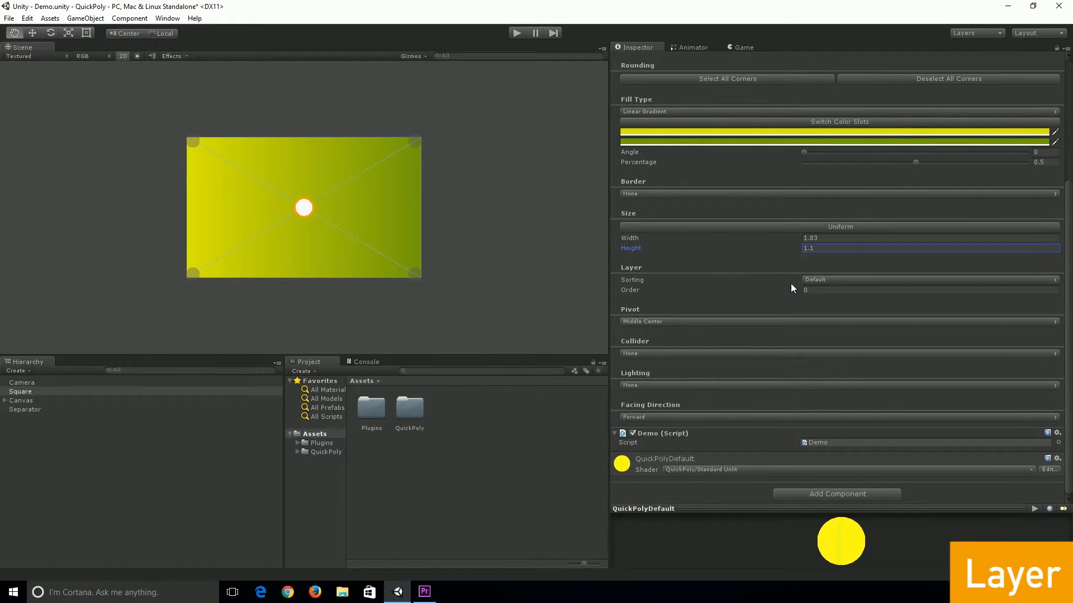
Open the sorting layer settings through the New Layer option, expand Sorting Layers, and reselect Square
{"action": "left_click", "coordinate": [706, 280]}
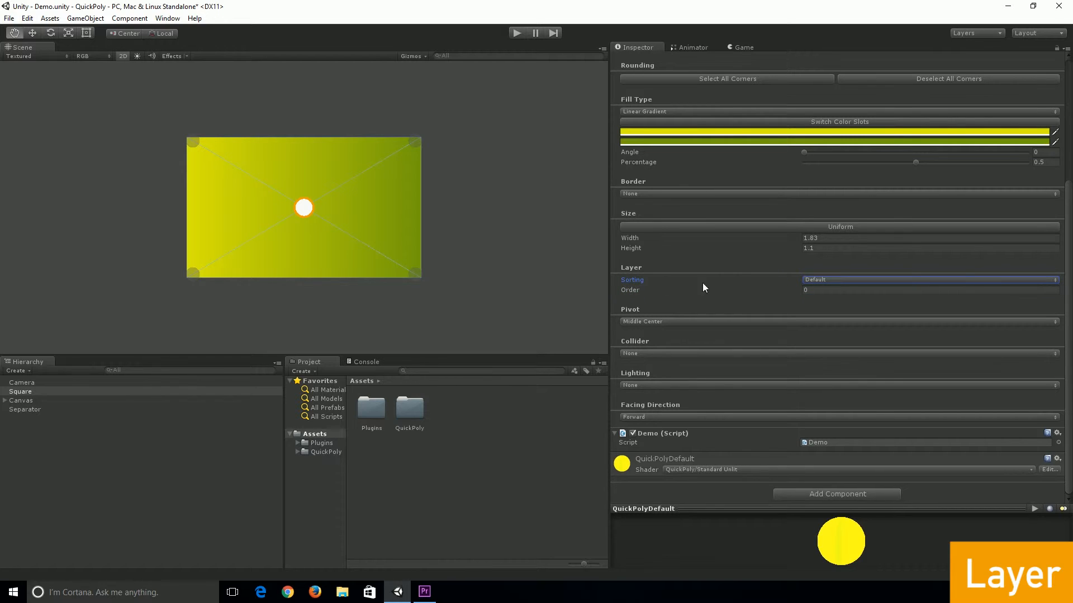
{"action": "left_click", "coordinate": [844, 281]}
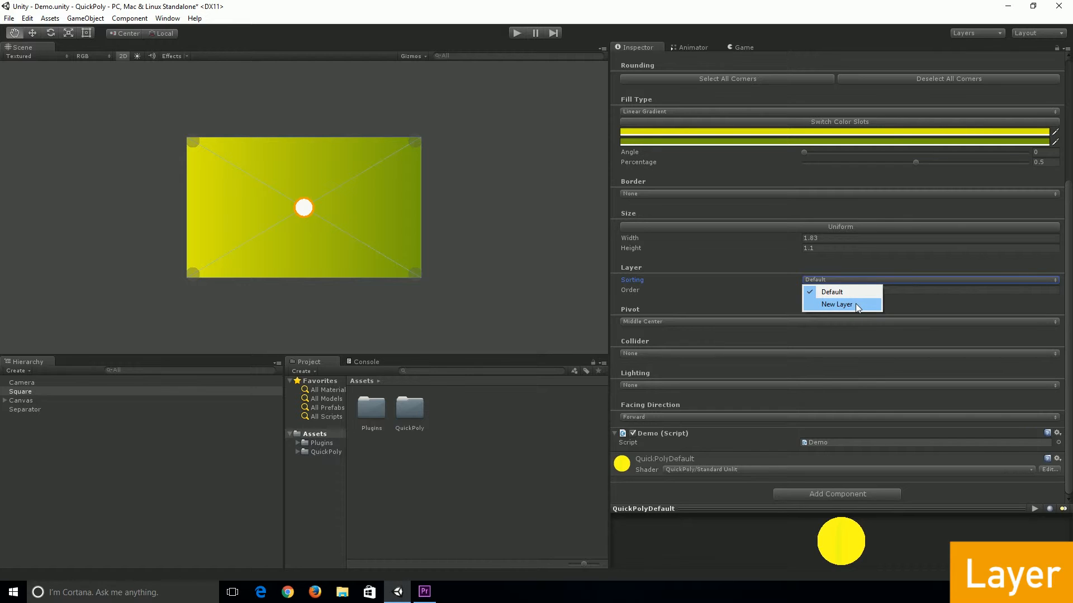
{"action": "left_click", "coordinate": [838, 304]}
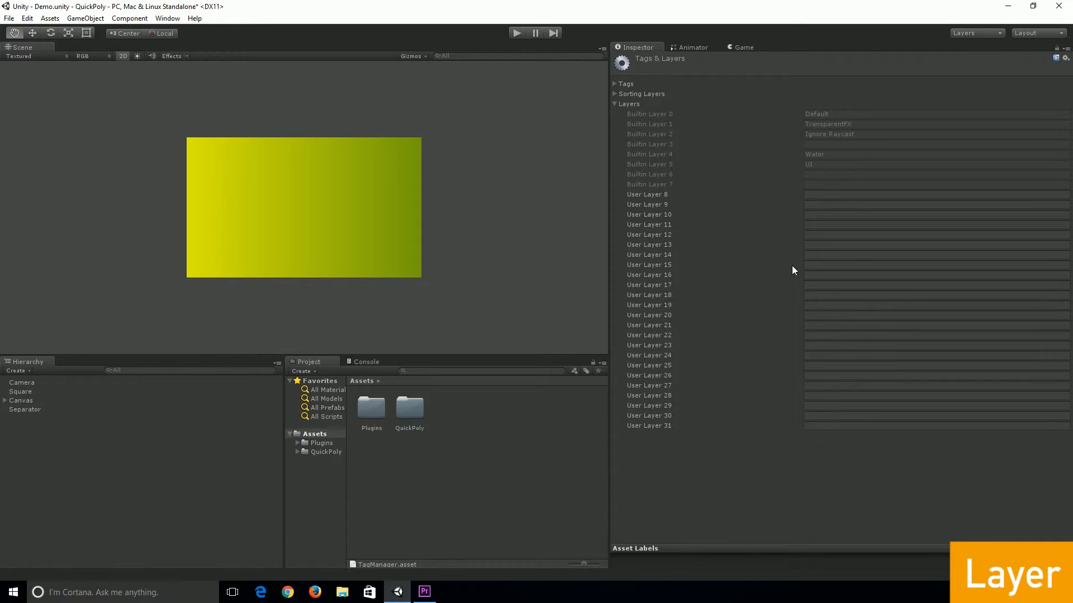
{"action": "left_click", "coordinate": [613, 104]}
{"action": "left_click", "coordinate": [615, 92]}
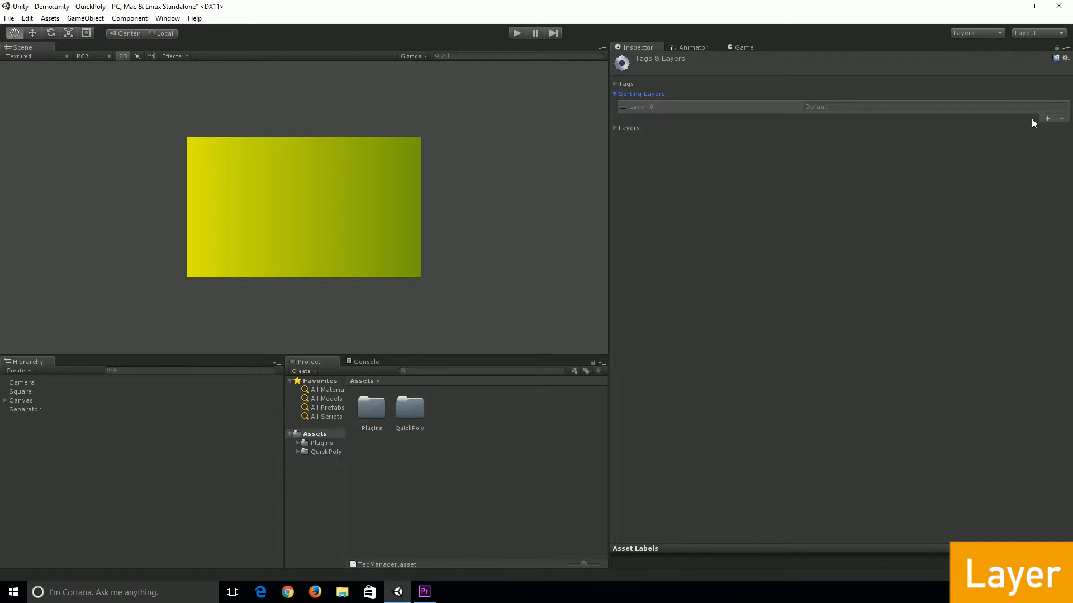
{"action": "left_click", "coordinate": [379, 191]}
{"action": "left_click", "coordinate": [26, 391]}
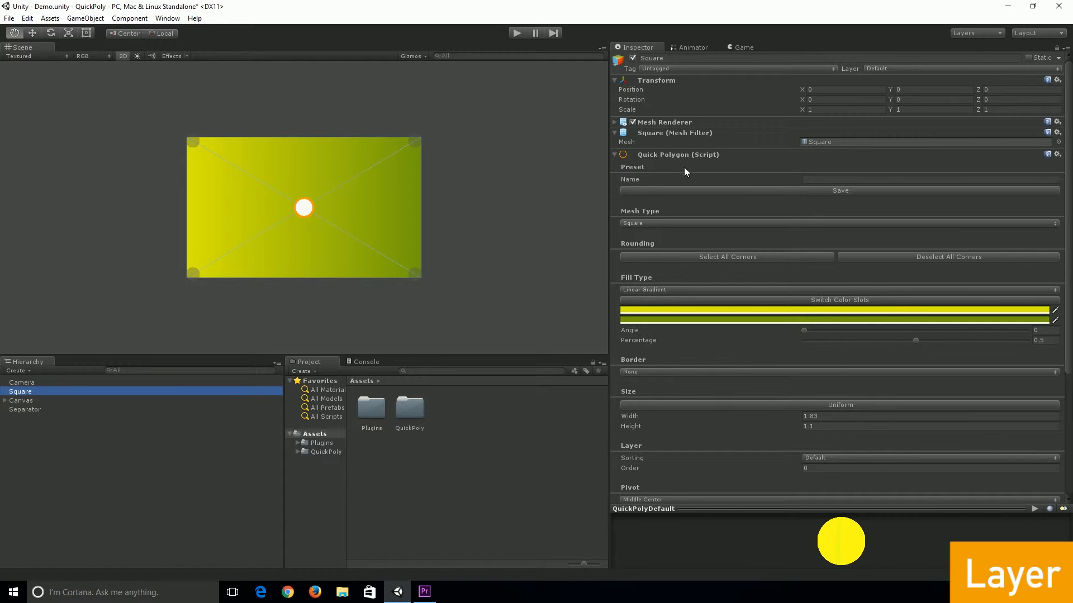
Set the pivot to Middle Left
{"action": "scroll", "coordinate": [684, 167], "scroll_direction": "down", "scroll_amount": 6}
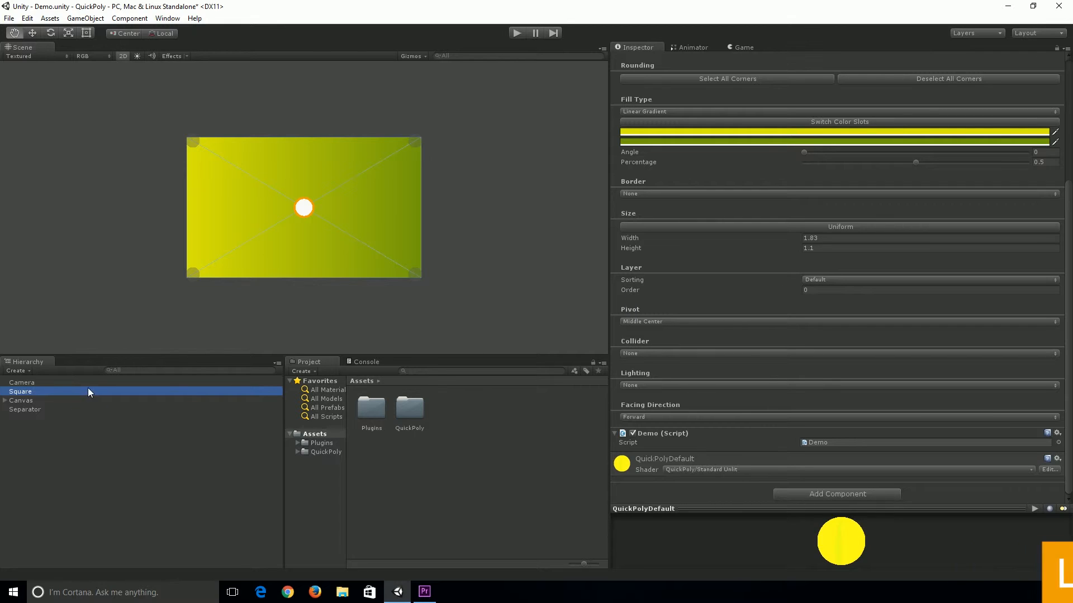
{"action": "left_click", "coordinate": [645, 322]}
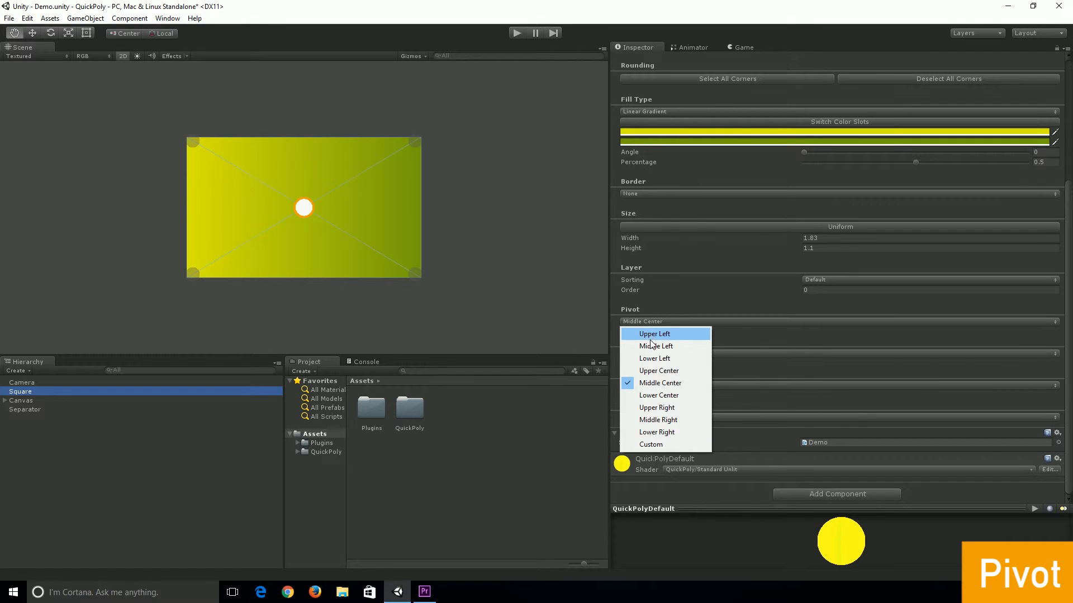
{"action": "left_click", "coordinate": [653, 346]}
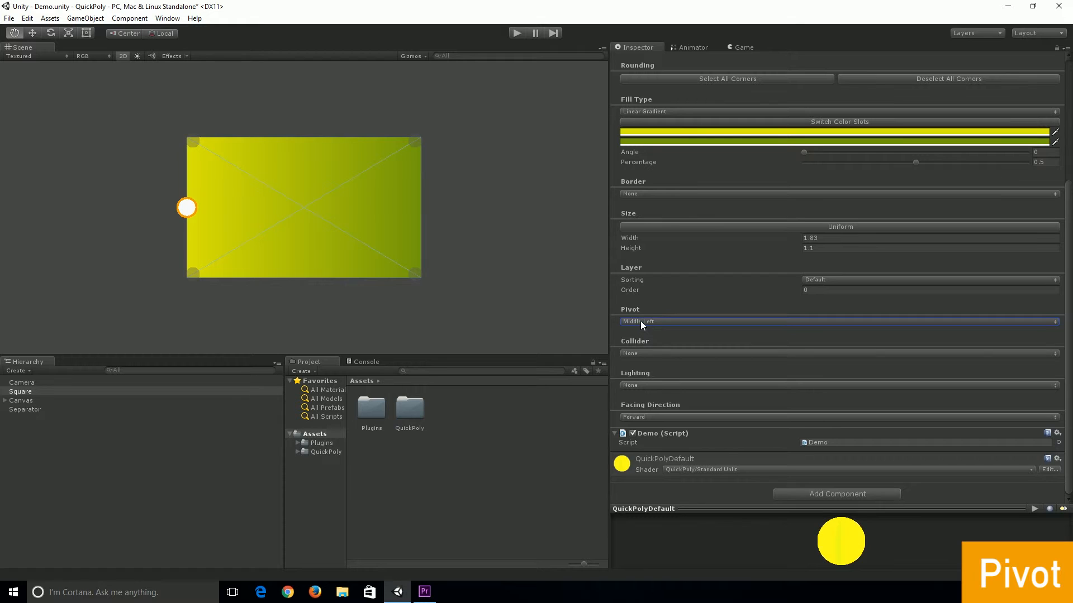
Switch the pivot to Custom and adjust its X and Y values
{"action": "left_click", "coordinate": [641, 321]}
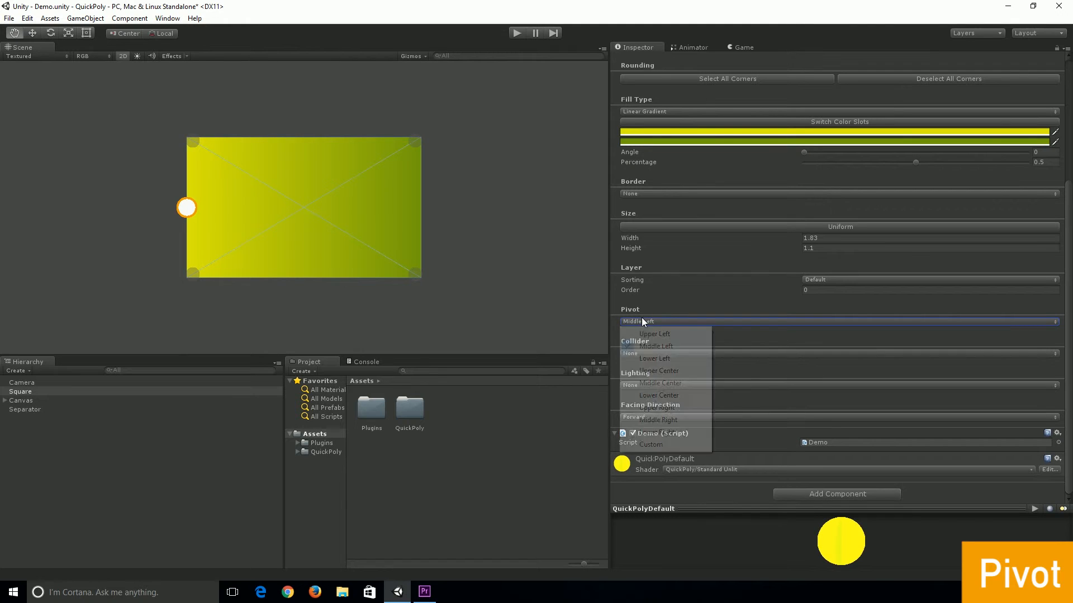
{"action": "left_click", "coordinate": [646, 443]}
{"action": "mouse_move", "coordinate": [678, 330]}
{"action": "left_mouse_down"}
{"action": "mouse_move", "coordinate": [700, 330]}
{"action": "mouse_move", "coordinate": [681, 340]}
{"action": "left_mouse_up"}
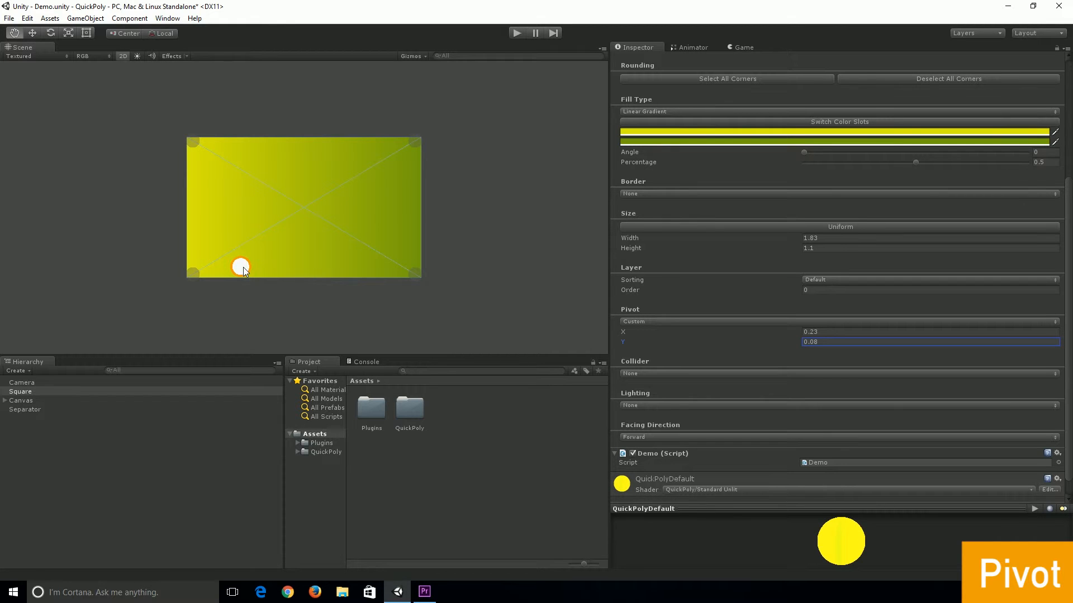
Drag the pivot handle in the scene to the top centre edge of the rectangle
{"action": "left_click_drag", "start_coordinate": [243, 265], "coordinate": [410, 220]}
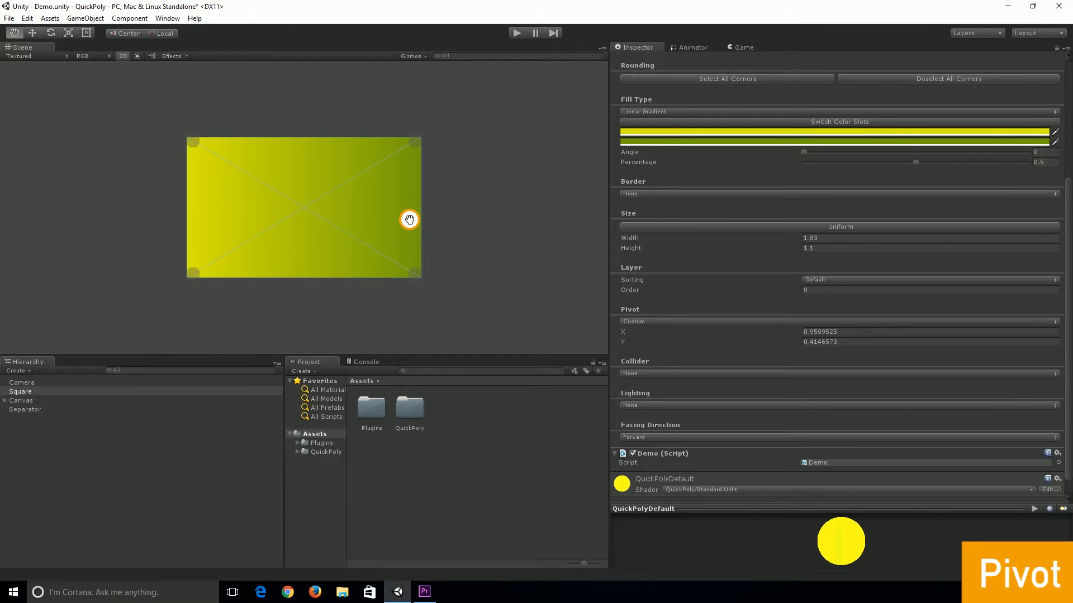
{"action": "left_click_drag", "start_coordinate": [410, 220], "coordinate": [304, 143]}
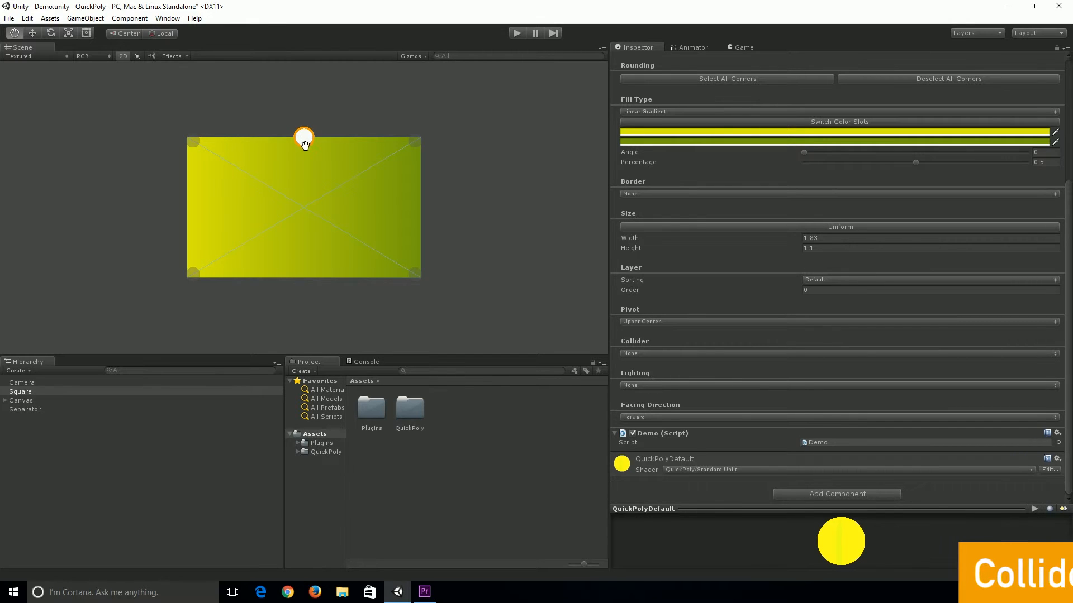
Reset the pivot to Middle Center
{"action": "left_click", "coordinate": [632, 353]}
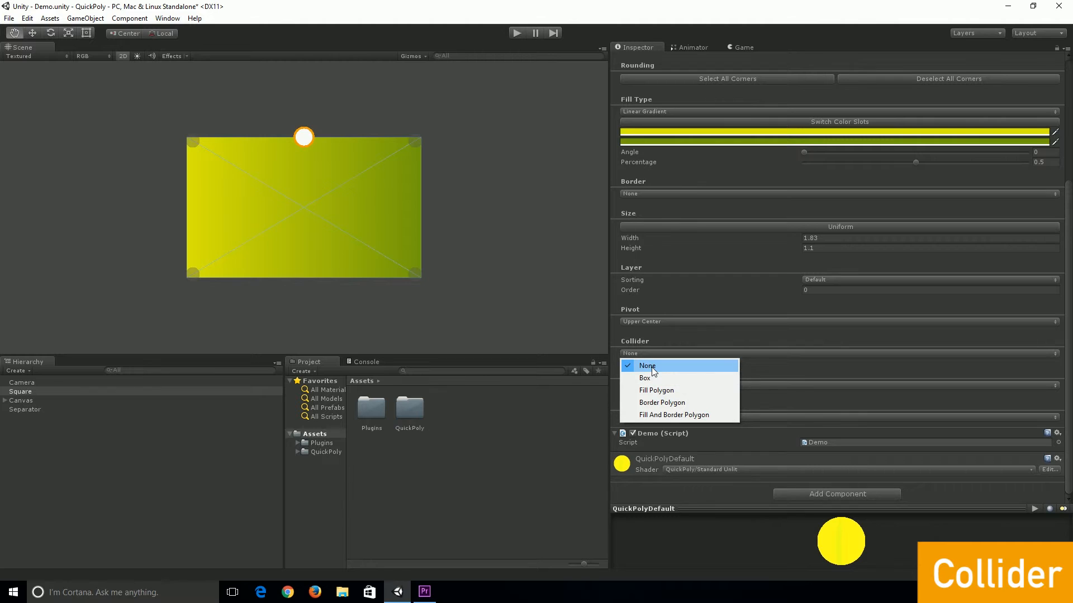
{"action": "left_click", "coordinate": [652, 367]}
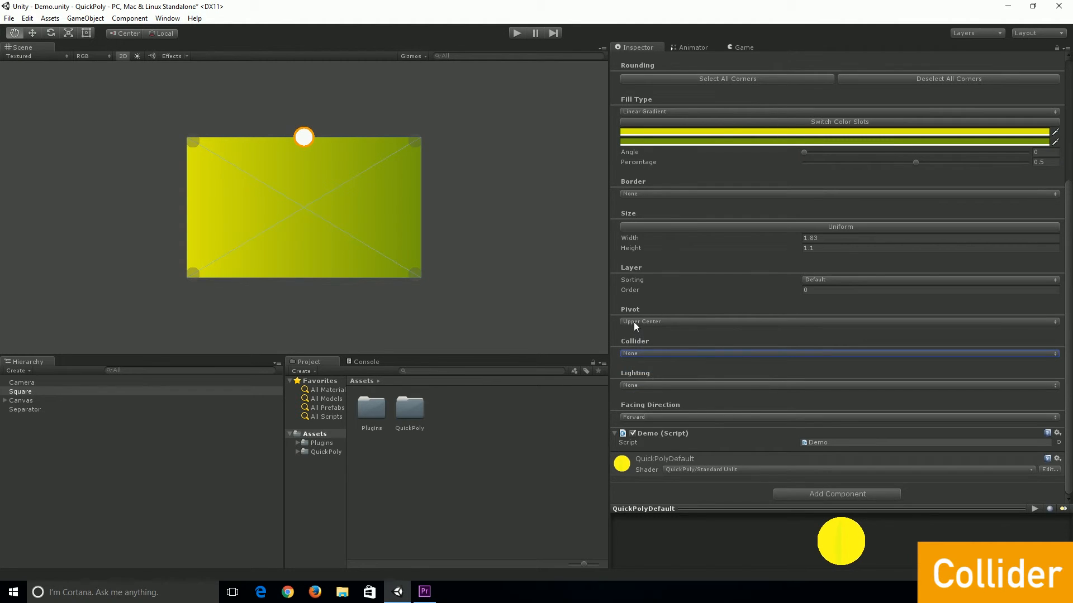
{"action": "left_click", "coordinate": [635, 322]}
{"action": "left_click", "coordinate": [662, 383]}
Add a Box collider and widen the shape to a width of 2.1
{"action": "left_click", "coordinate": [636, 354]}
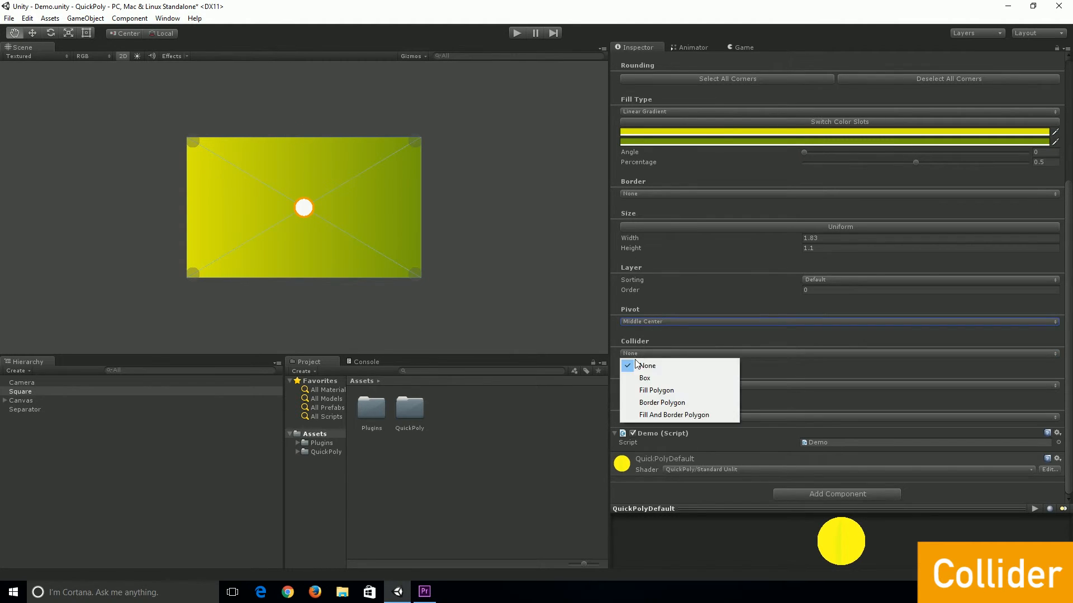
{"action": "left_click", "coordinate": [649, 380]}
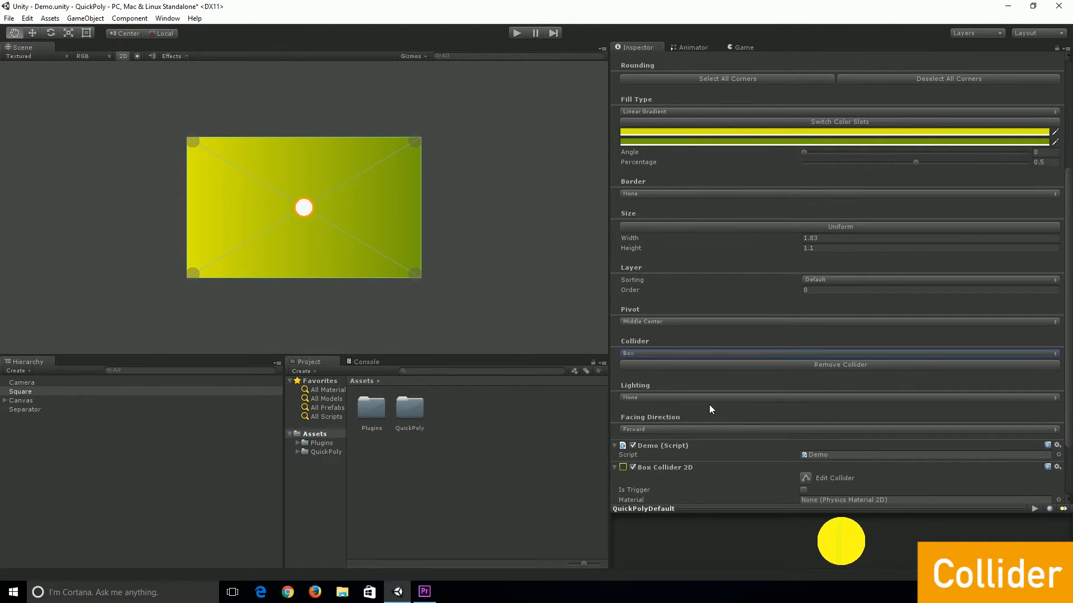
{"action": "mouse_move", "coordinate": [785, 240]}
{"action": "left_mouse_down"}
{"action": "mouse_move", "coordinate": [813, 240]}
{"action": "mouse_move", "coordinate": [779, 244]}
{"action": "mouse_move", "coordinate": [794, 249]}
{"action": "left_mouse_up"}
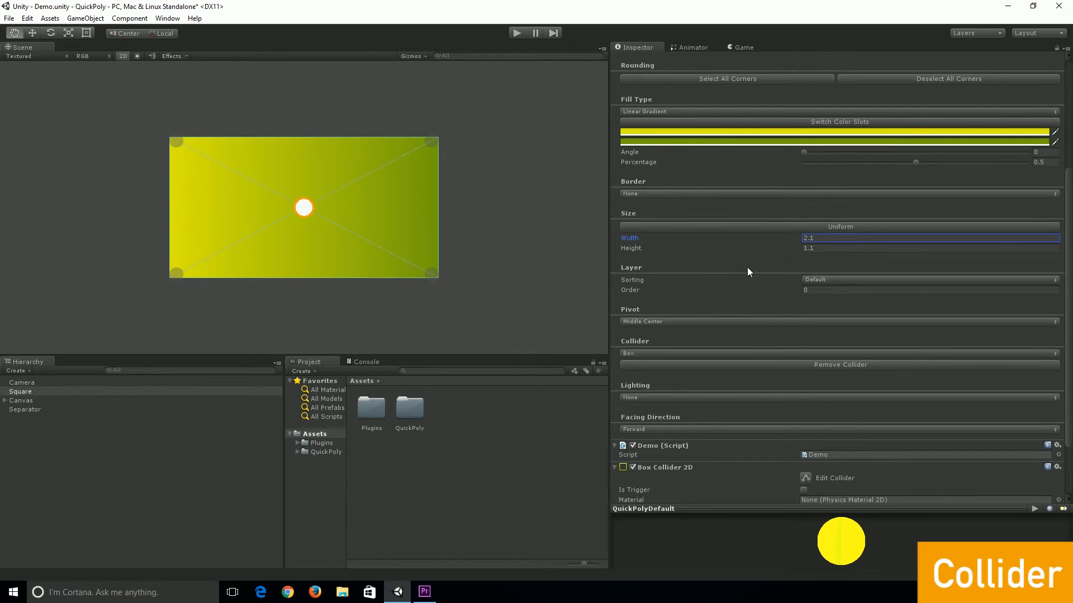
Remove the box collider and set the collider type to Fill Polygon instead
{"action": "left_click", "coordinate": [843, 364]}
{"action": "left_click", "coordinate": [655, 355]}
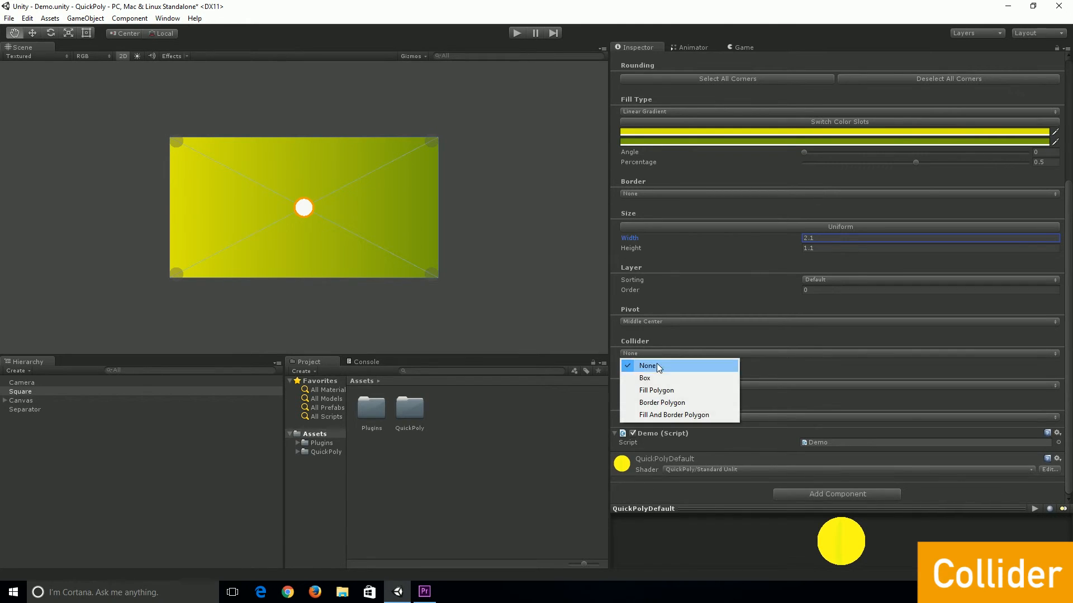
{"action": "left_click", "coordinate": [662, 388]}
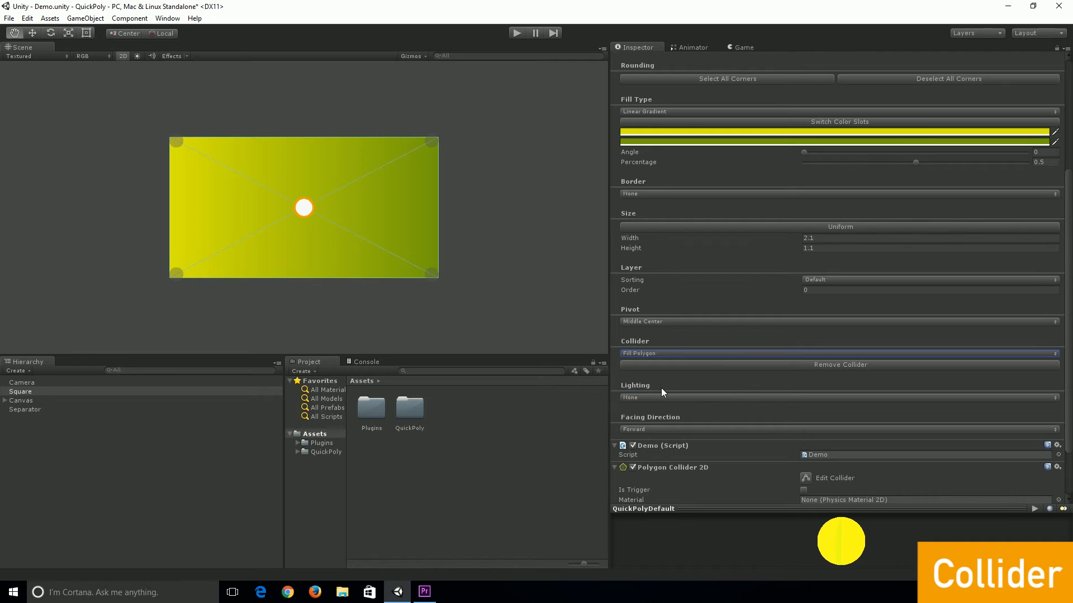
Set the collider type back to None
{"action": "left_click", "coordinate": [646, 354]}
{"action": "left_click", "coordinate": [647, 362]}
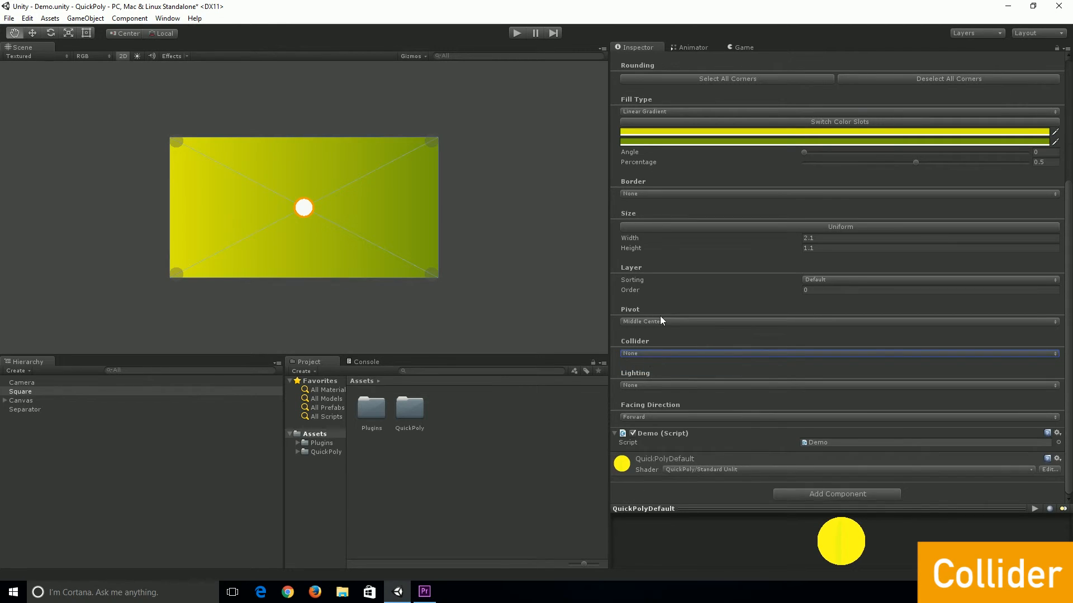
Turn the border back on as Unicolor
{"action": "left_click", "coordinate": [632, 193]}
{"action": "left_click", "coordinate": [640, 217]}
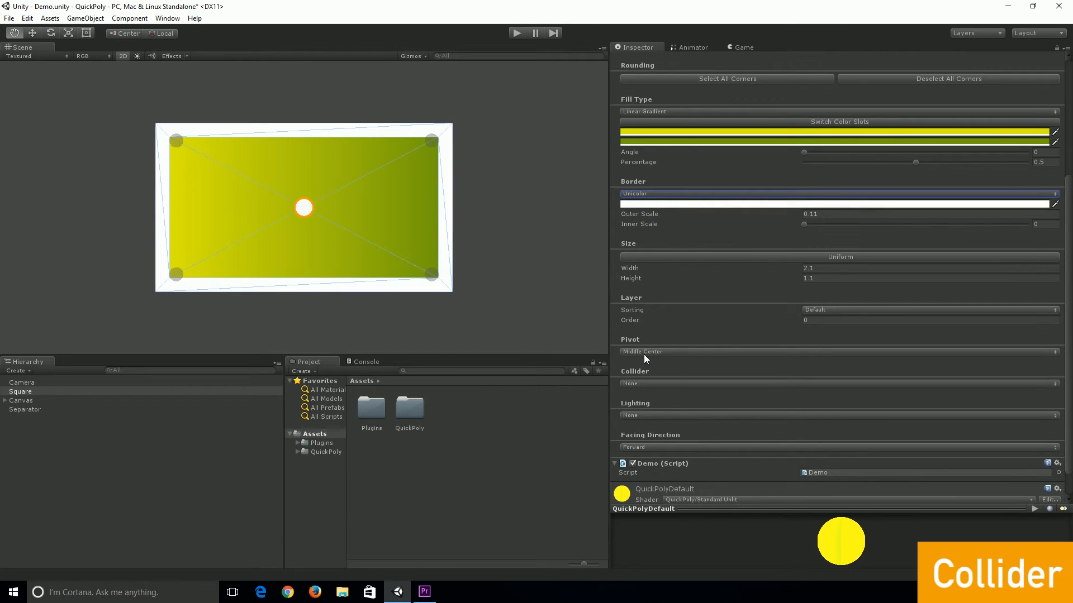
Set the collider type to Border Polygon, then remove the collider
{"action": "scroll", "coordinate": [645, 353], "scroll_direction": "up", "scroll_amount": 2}
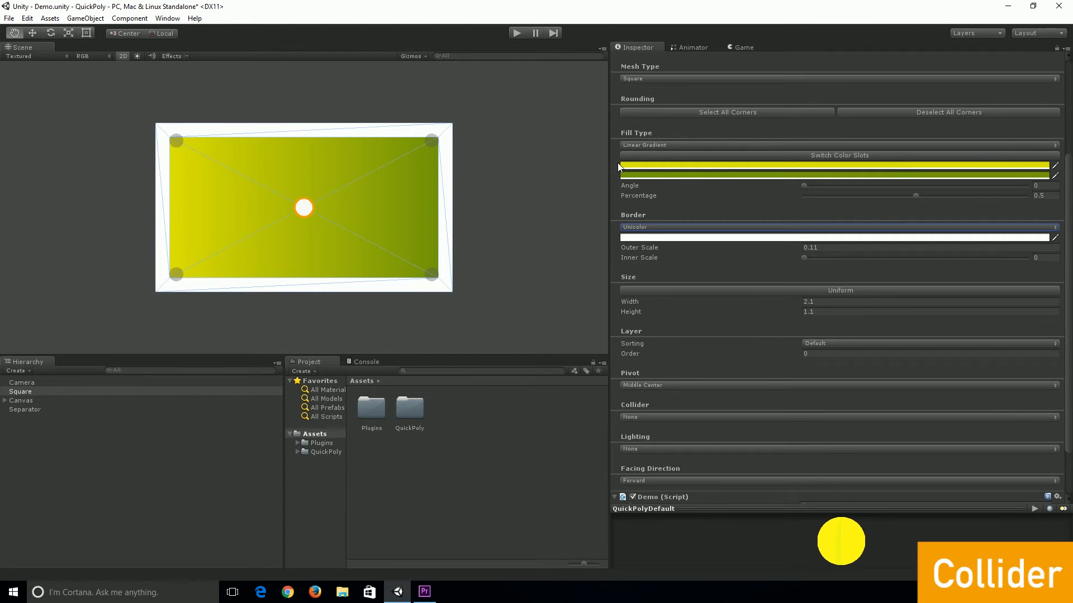
{"action": "scroll", "coordinate": [633, 165], "scroll_direction": "down", "scroll_amount": 3}
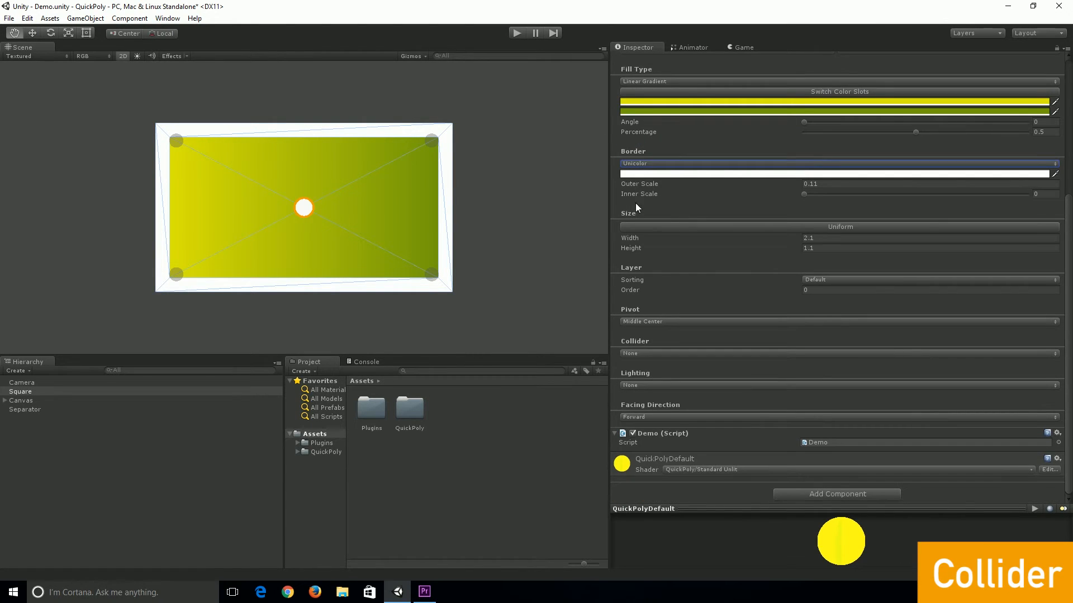
{"action": "left_click", "coordinate": [637, 354]}
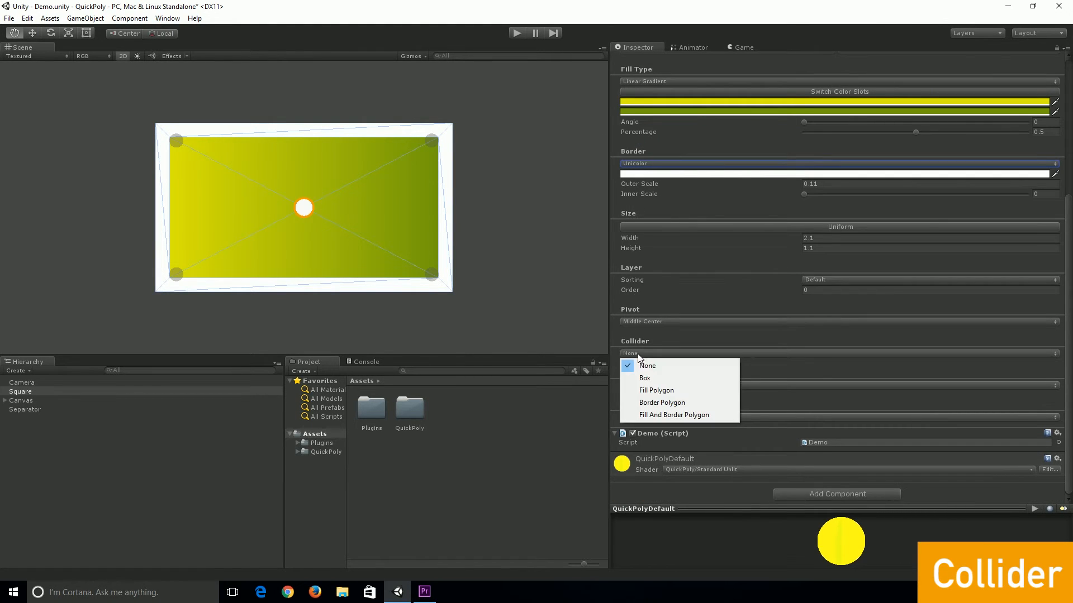
{"action": "left_click", "coordinate": [651, 403]}
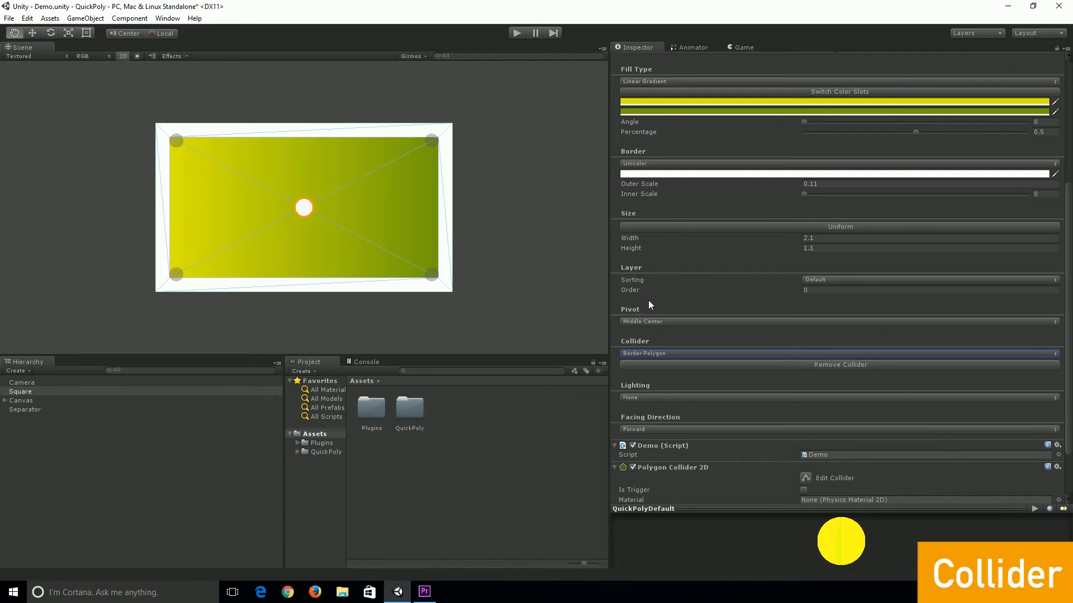
{"action": "left_click", "coordinate": [663, 365]}
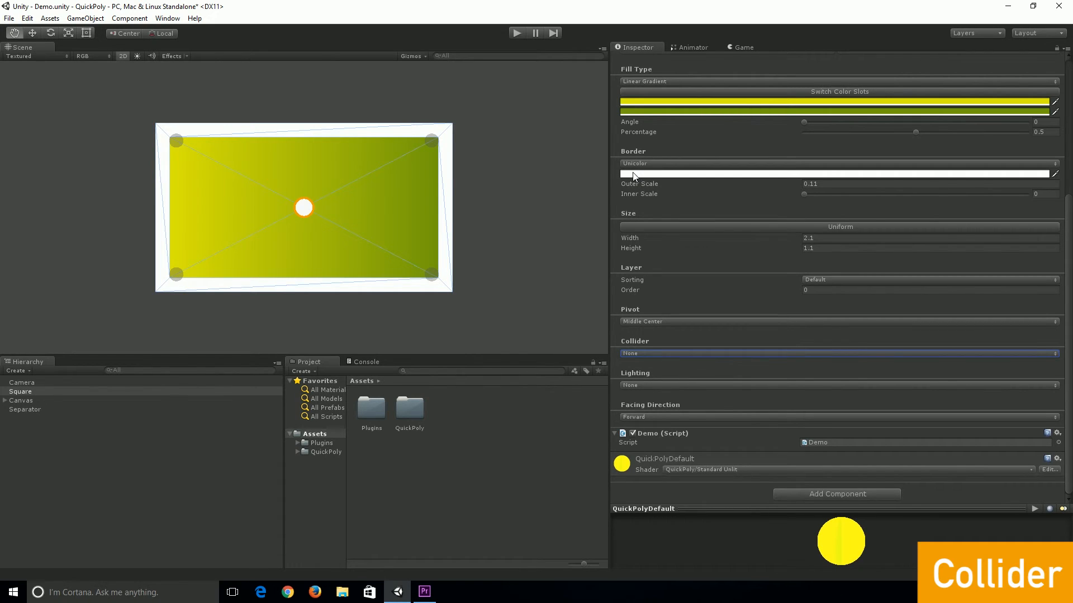
Set the collider type to Fill And Border Polygon
{"action": "left_click", "coordinate": [638, 353]}
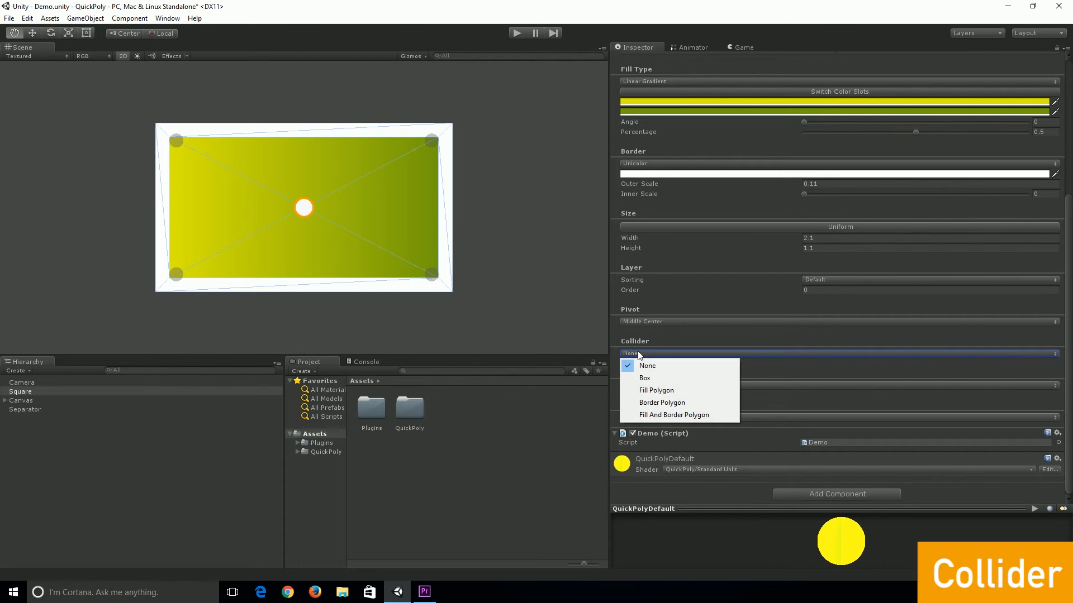
{"action": "left_click", "coordinate": [655, 417]}
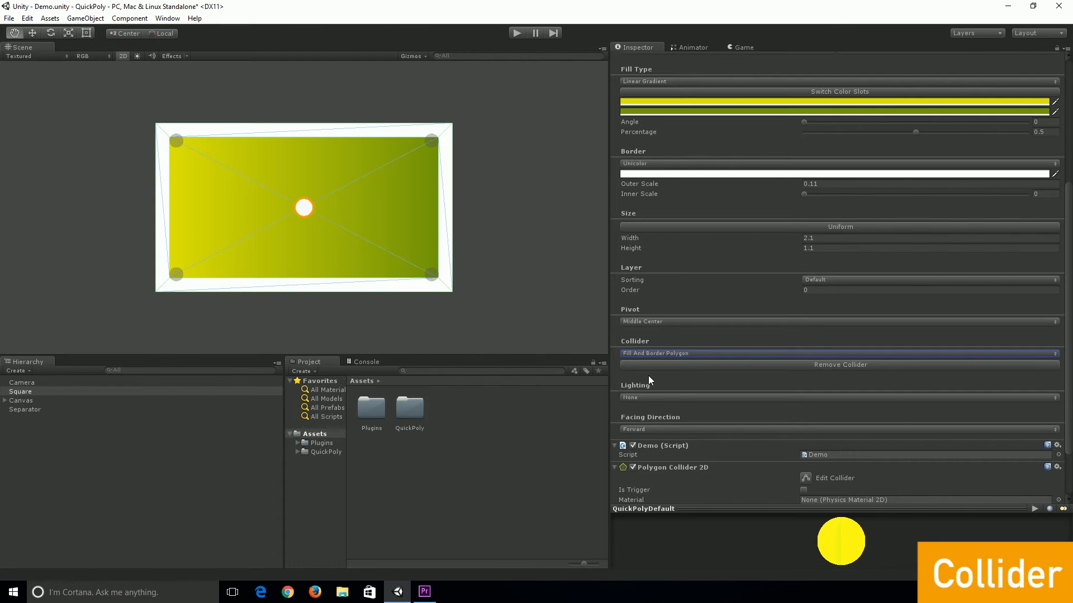
{"action": "scroll", "coordinate": [651, 380], "scroll_direction": "down", "scroll_amount": 1}
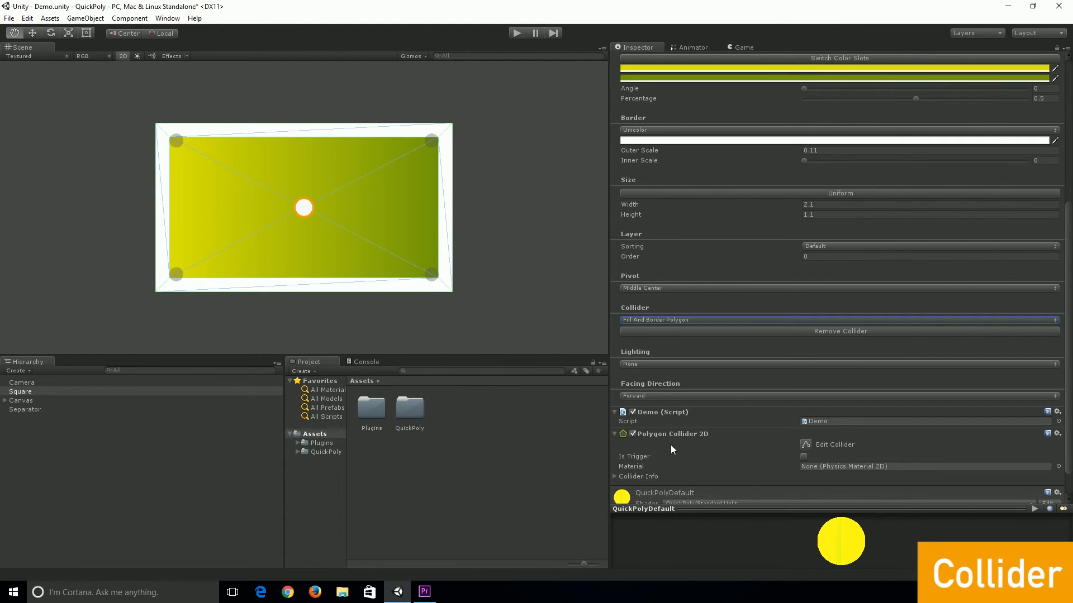
{"action": "scroll", "coordinate": [677, 403], "scroll_direction": "up", "scroll_amount": 1}
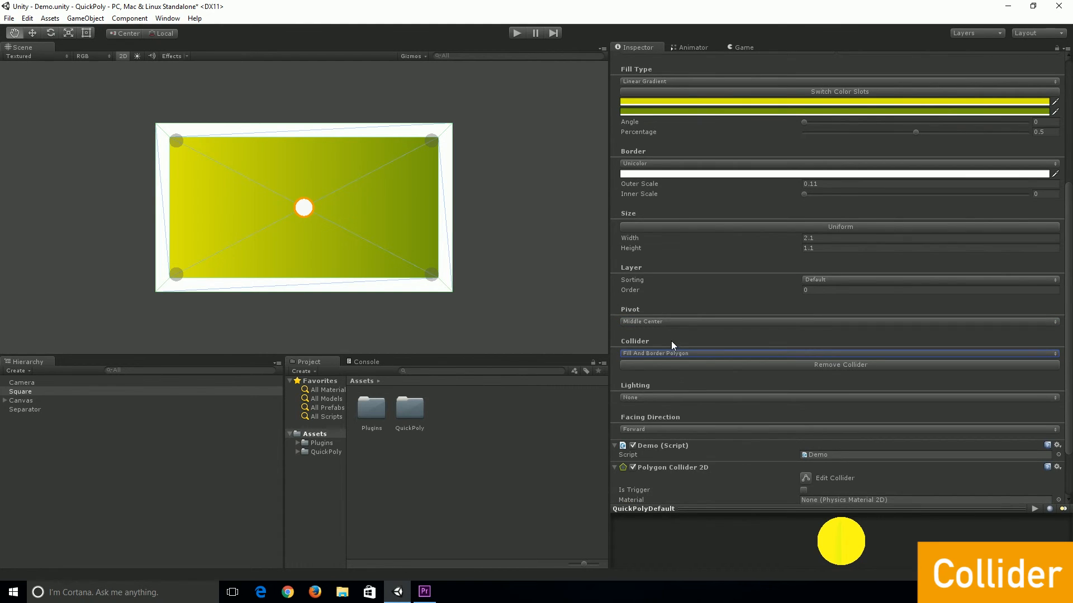
Resize the shape to a width of 1.55 and height of 0.46, and remove the collider
{"action": "left_click_drag", "start_coordinate": [787, 247], "coordinate": [776, 236]}
{"action": "scroll", "coordinate": [756, 307], "scroll_direction": "up", "scroll_amount": 1}
{"action": "scroll", "coordinate": [755, 306], "scroll_direction": "down", "scroll_amount": 2}
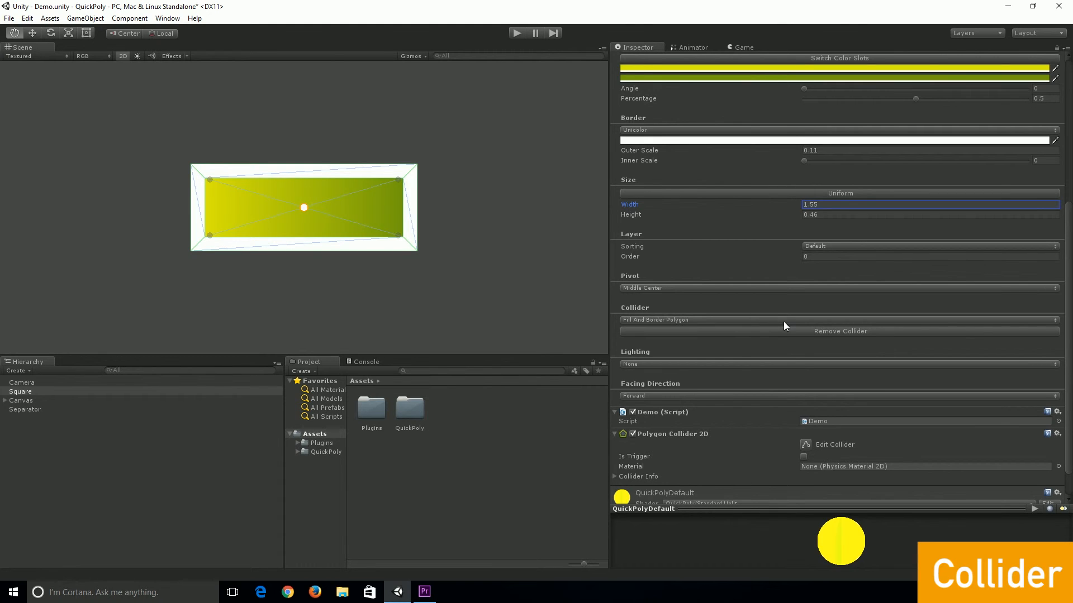
{"action": "left_click", "coordinate": [783, 320]}
{"action": "left_click", "coordinate": [719, 332]}
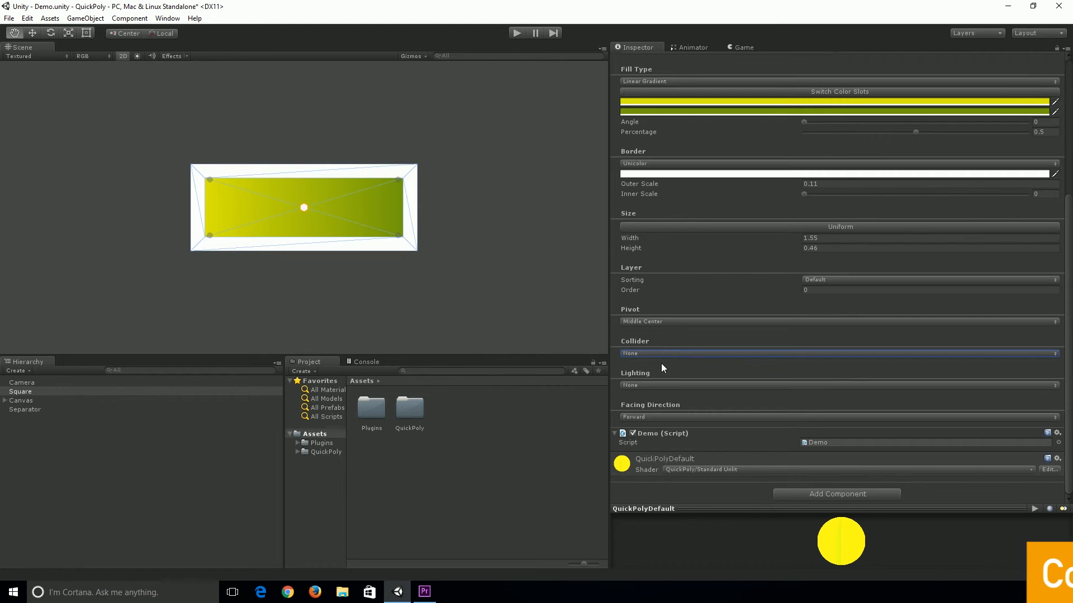
Create a Point Light in the scene
{"action": "left_click", "coordinate": [89, 19]}
{"action": "mouse_move", "coordinate": [163, 79]}
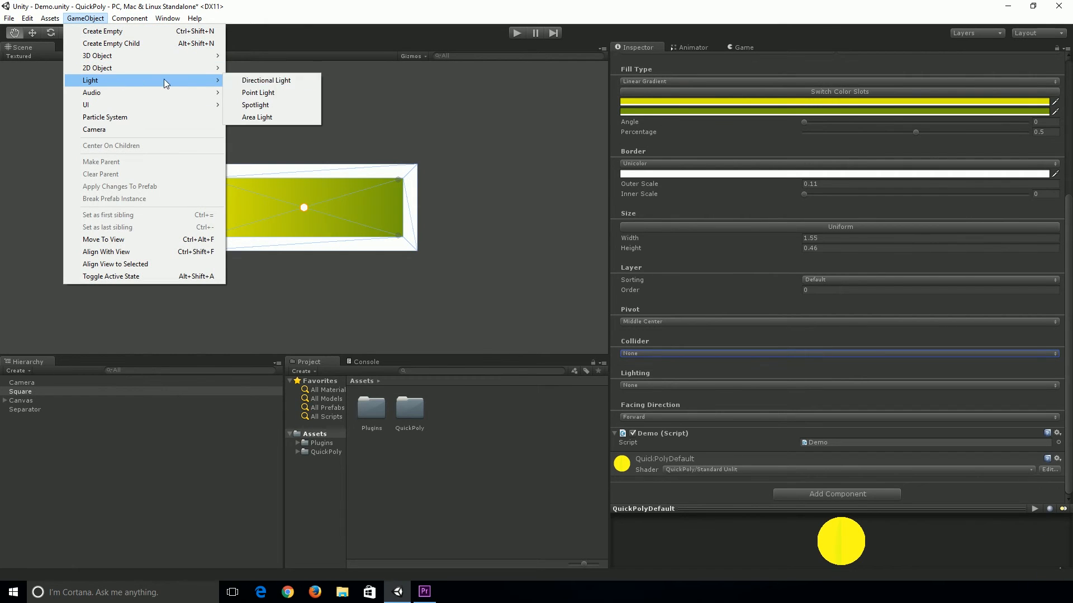
{"action": "left_click", "coordinate": [260, 93]}
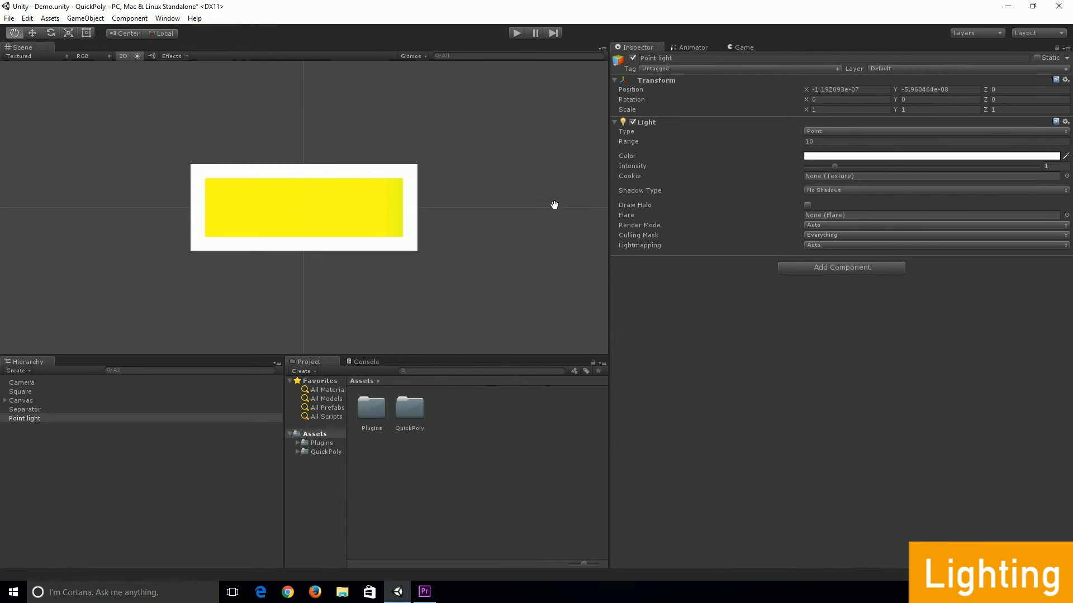
Set the square's Lighting option to Unity 3D
{"action": "left_click", "coordinate": [34, 391]}
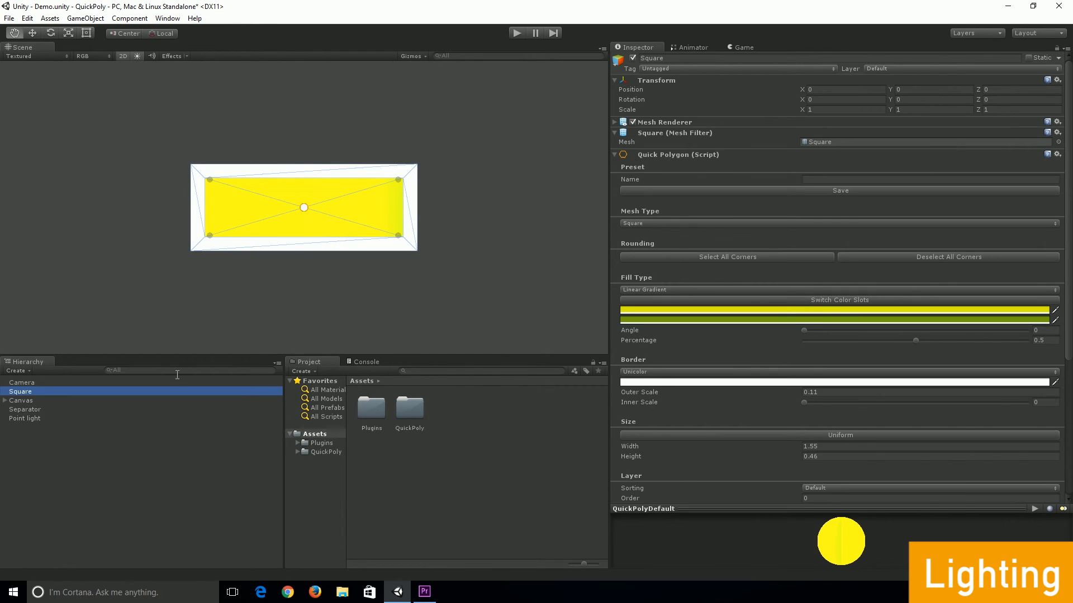
{"action": "scroll", "coordinate": [679, 360], "scroll_direction": "down", "scroll_amount": 5}
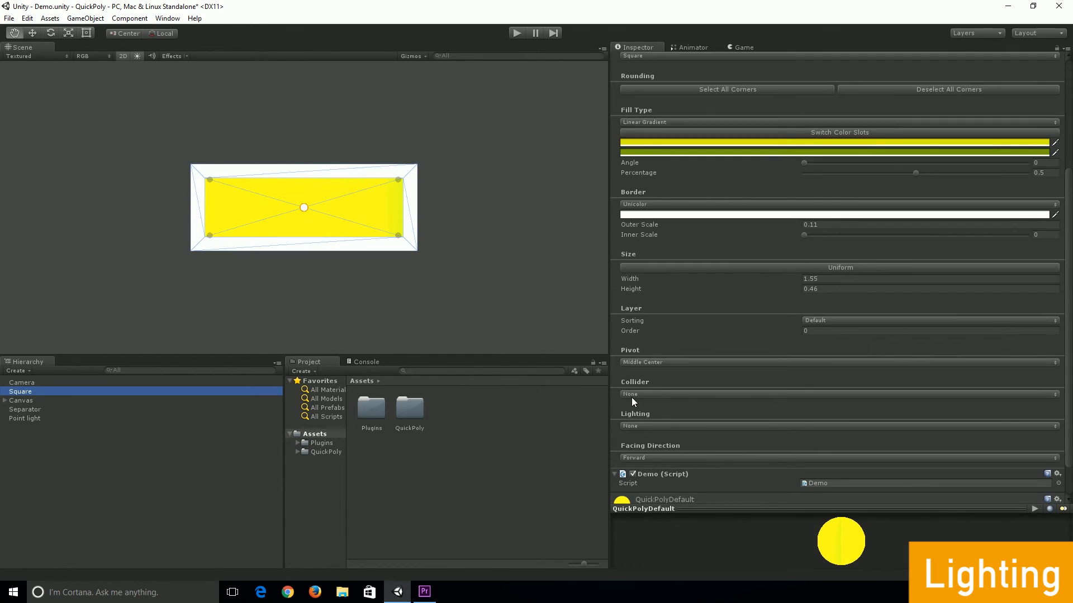
{"action": "left_click", "coordinate": [633, 426]}
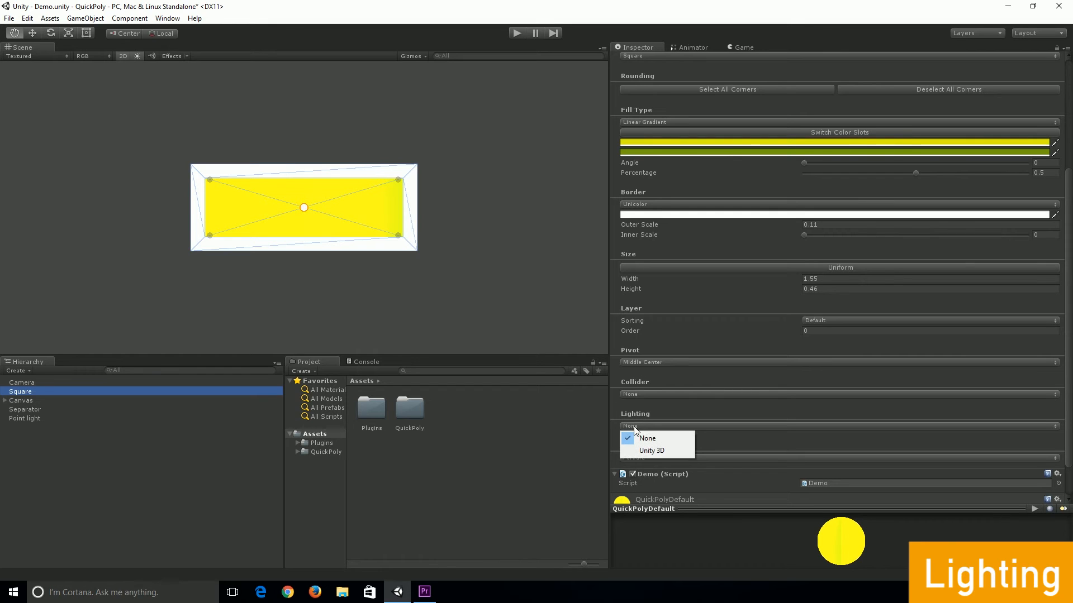
{"action": "left_click", "coordinate": [650, 450]}
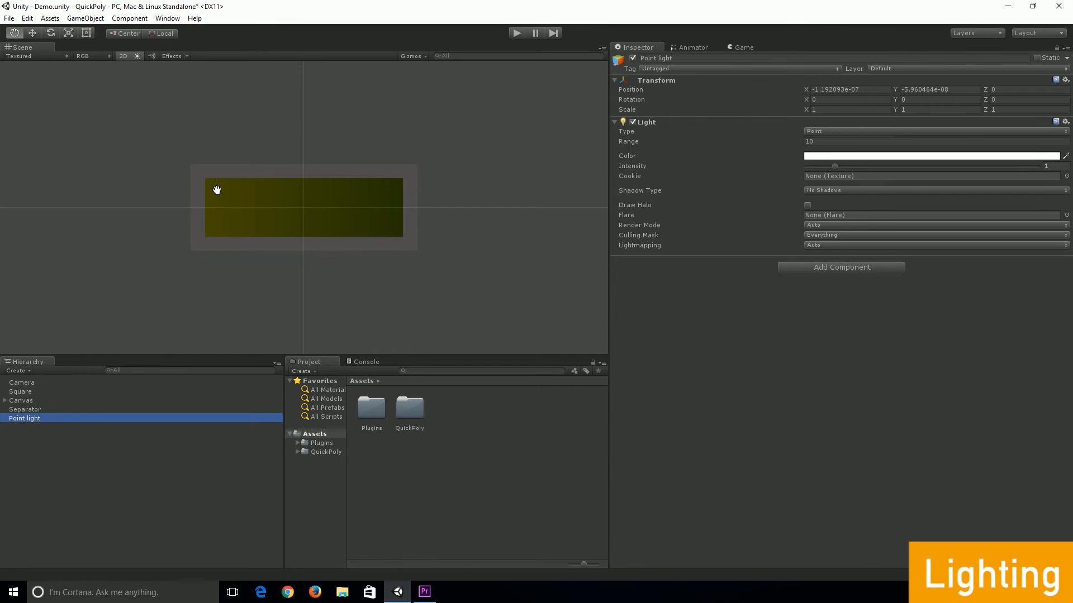
Switch the scene view out of 2D mode and set the square's facing direction to Backward
{"action": "left_click", "coordinate": [122, 56]}
{"action": "left_click_drag", "start_coordinate": [235, 204], "coordinate": [295, 197]}
{"action": "scroll", "coordinate": [295, 215], "scroll_direction": "up", "scroll_amount": 4}
{"action": "scroll", "coordinate": [298, 221], "scroll_direction": "down", "scroll_amount": 8}
{"action": "scroll", "coordinate": [283, 236], "scroll_direction": "down", "scroll_amount": 5}
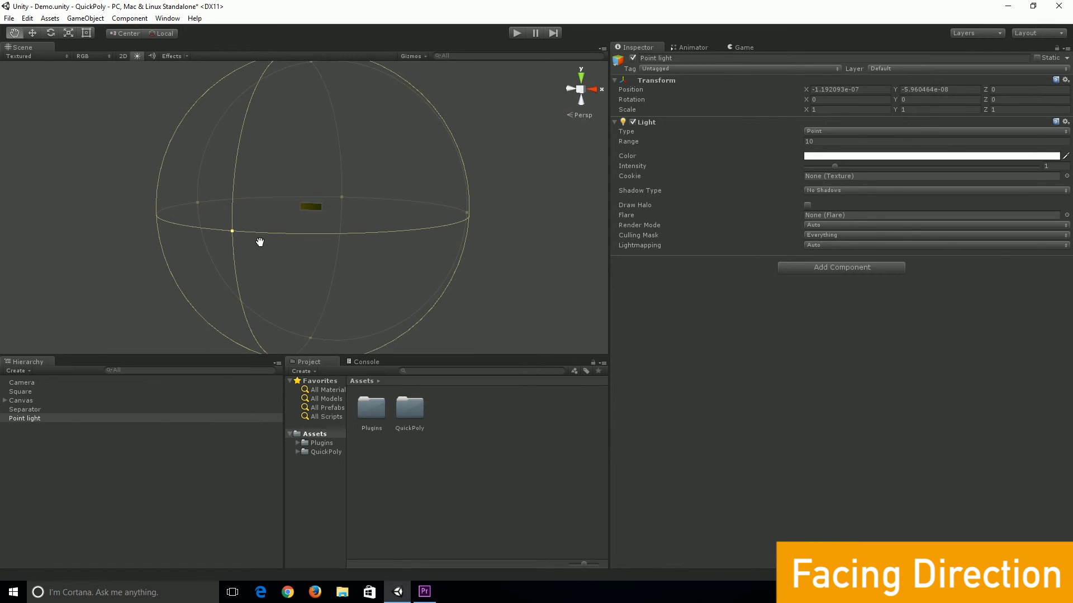
{"action": "scroll", "coordinate": [336, 224], "scroll_direction": "up", "scroll_amount": 3}
{"action": "scroll", "coordinate": [342, 228], "scroll_direction": "up", "scroll_amount": 4}
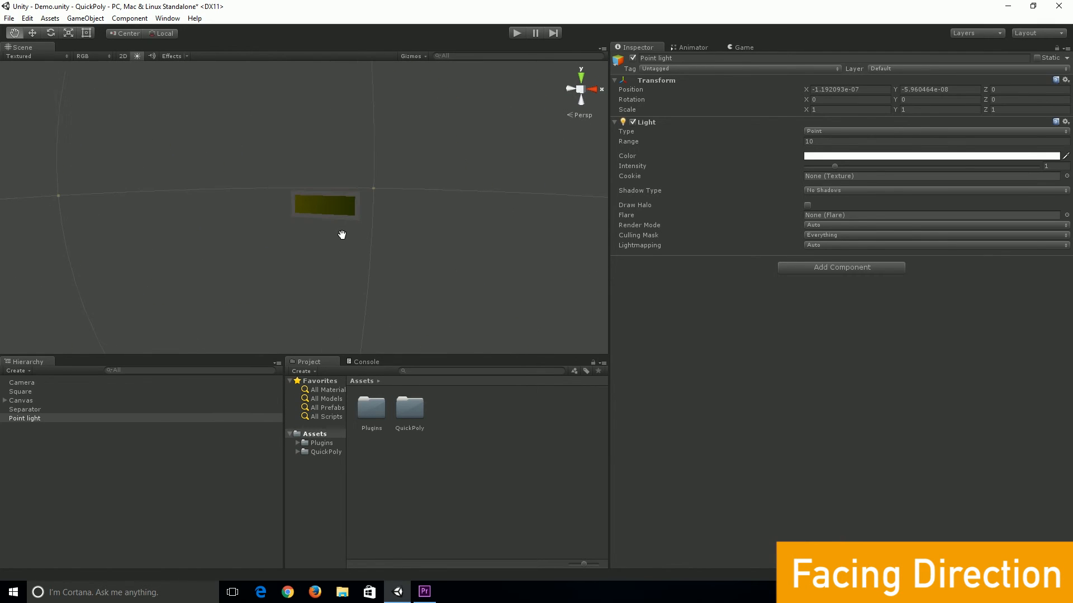
{"action": "left_click", "coordinate": [22, 392]}
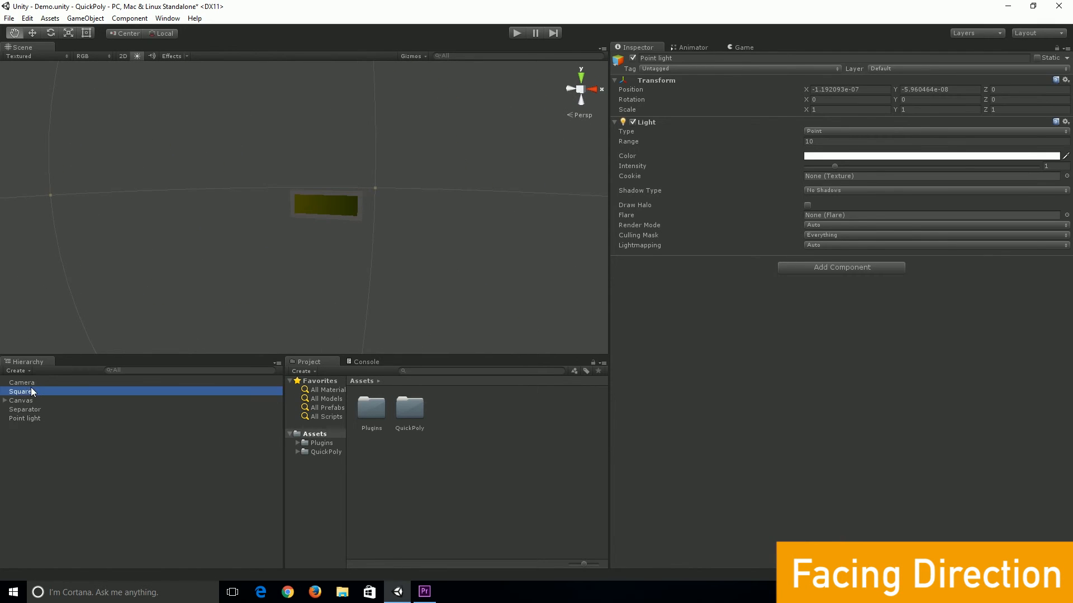
{"action": "scroll", "coordinate": [660, 438], "scroll_direction": "down", "scroll_amount": 5}
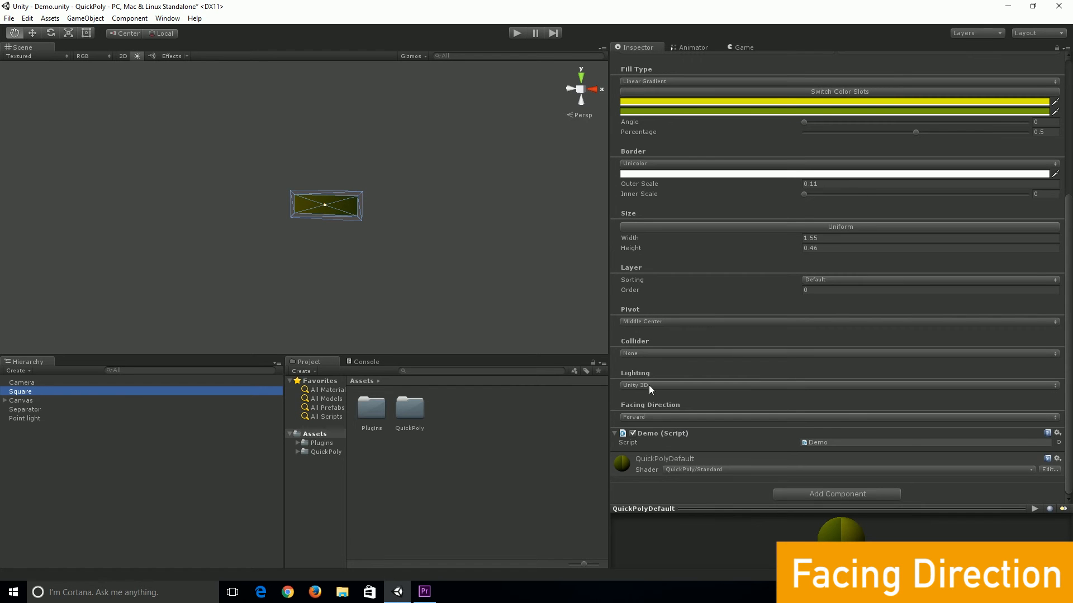
{"action": "left_click", "coordinate": [635, 416]}
{"action": "left_click", "coordinate": [649, 442]}
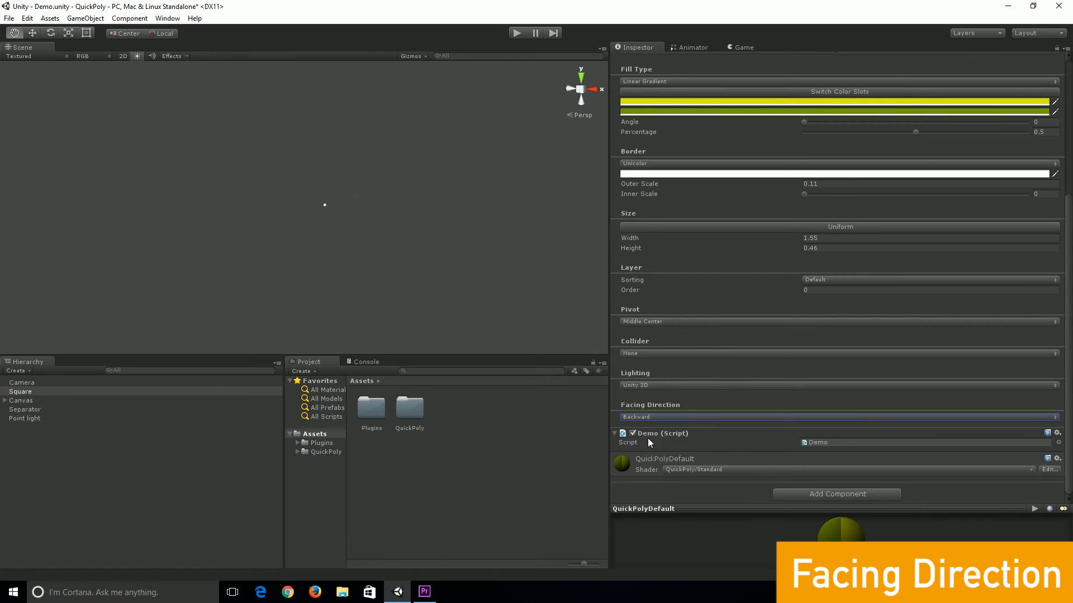
Set the square's facing direction to Double Sided
{"action": "left_click_drag", "start_coordinate": [335, 209], "coordinate": [414, 230]}
{"action": "left_click_drag", "start_coordinate": [414, 229], "coordinate": [139, 229], "text": "alt"}
{"action": "left_click_drag", "start_coordinate": [341, 226], "coordinate": [276, 234]}
{"action": "left_click", "coordinate": [649, 417]}
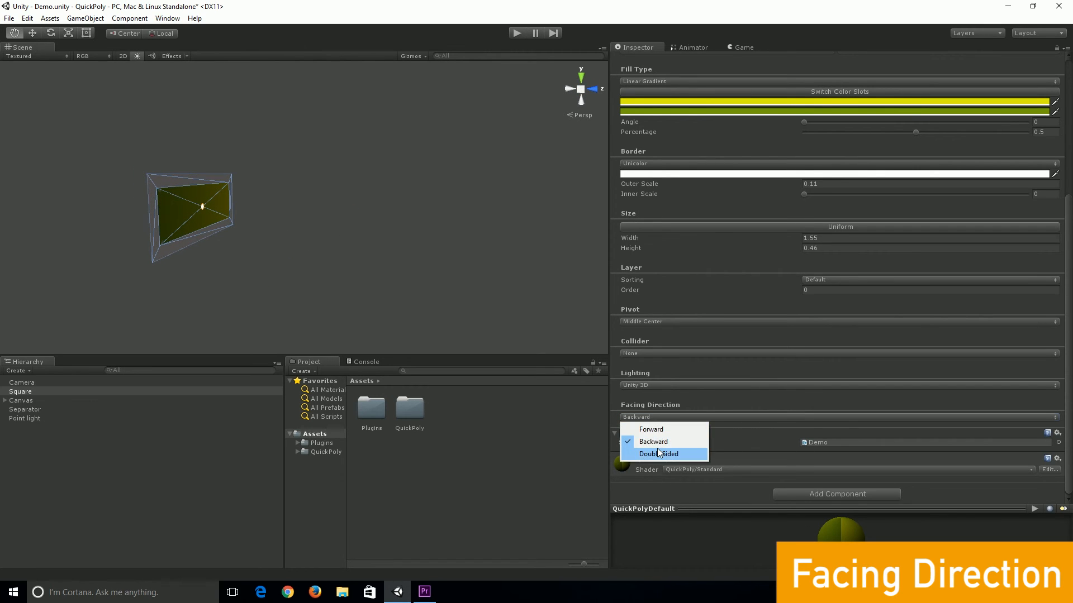
{"action": "left_click", "coordinate": [642, 455]}
{"action": "left_click_drag", "start_coordinate": [231, 250], "coordinate": [335, 265], "text": "alt"}
Set the square's lighting back to None and delete the point light
{"action": "left_click", "coordinate": [641, 385]}
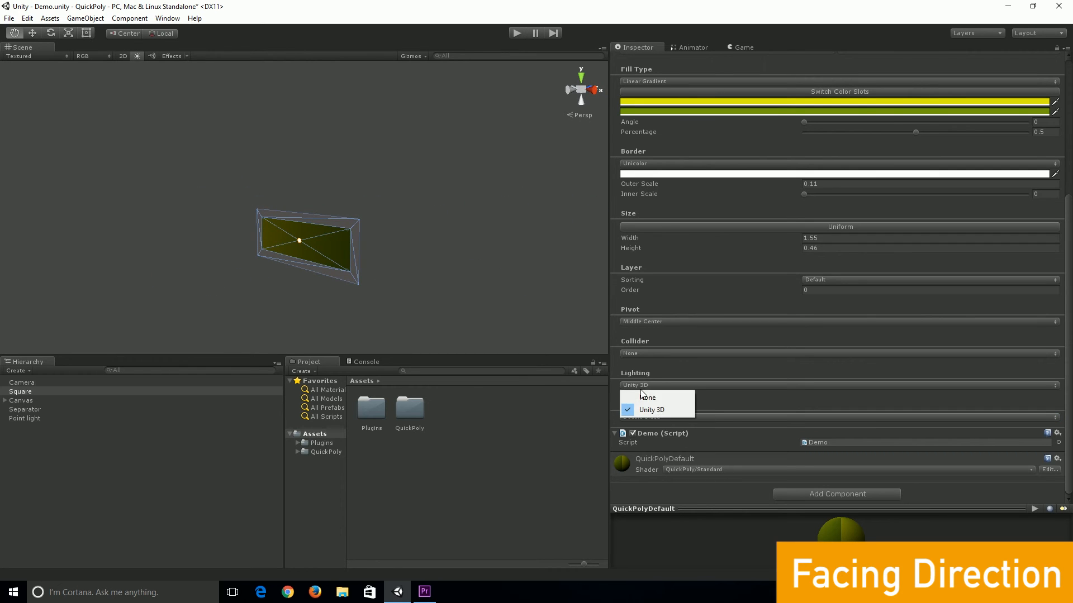
{"action": "left_click", "coordinate": [643, 399]}
{"action": "right_click", "coordinate": [27, 419]}
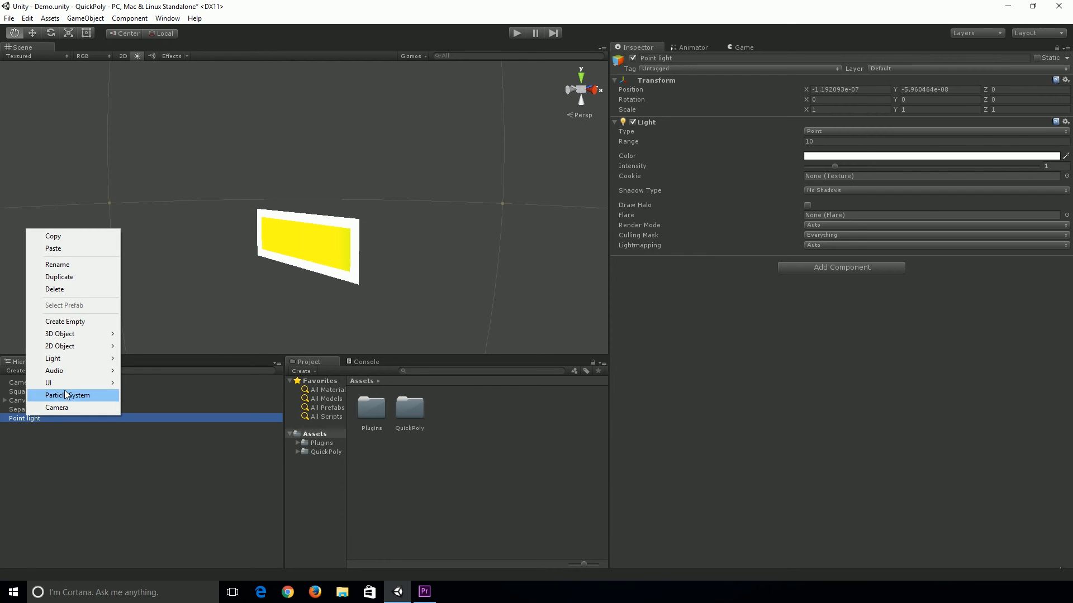
{"action": "left_click", "coordinate": [55, 289]}
Rotate the square to X 2.35, Y 3.9 and Z 51.2
{"action": "left_click_drag", "start_coordinate": [144, 271], "coordinate": [292, 290], "text": "alt"}
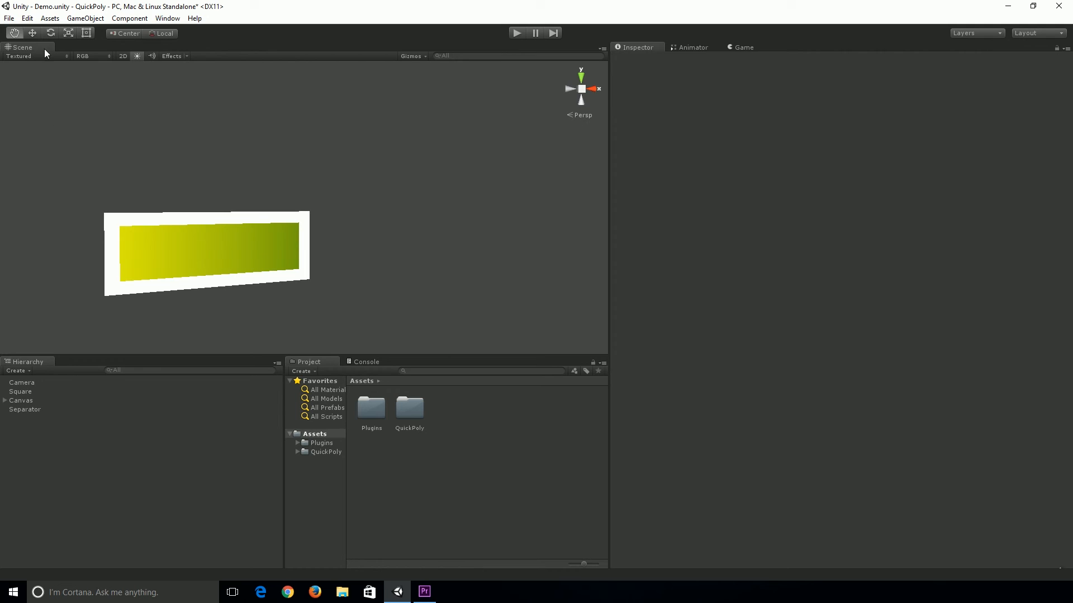
{"action": "left_click", "coordinate": [185, 226]}
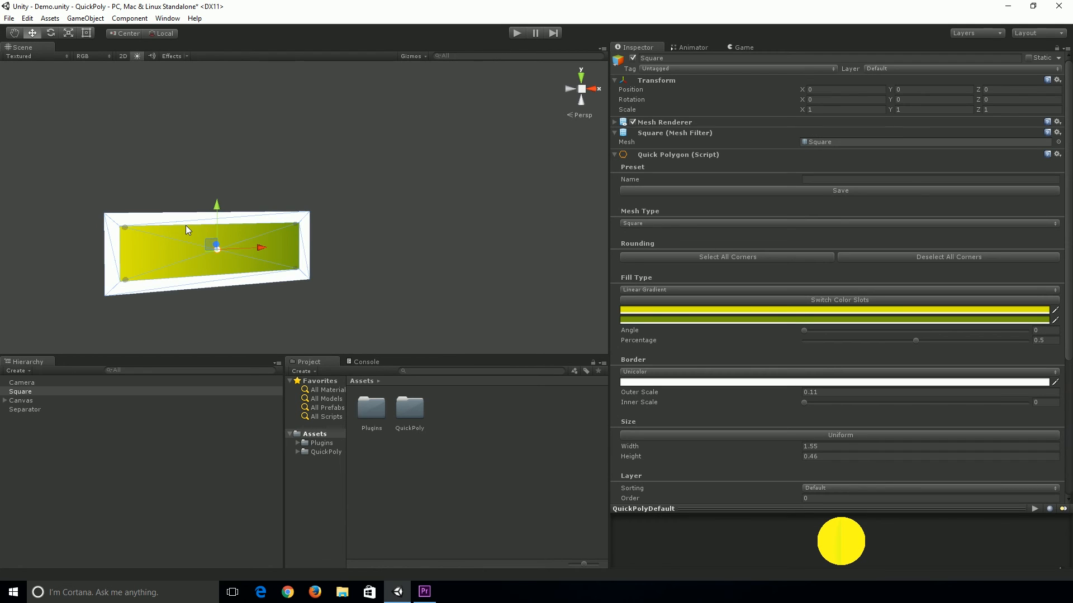
{"action": "key", "text": "f"}
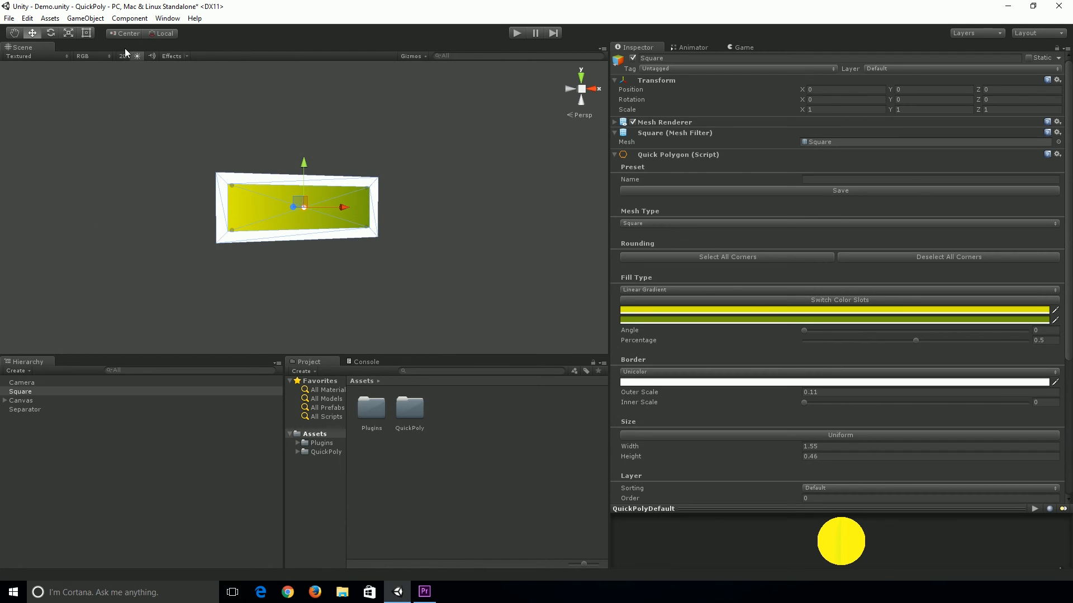
{"action": "left_click", "coordinate": [123, 56]}
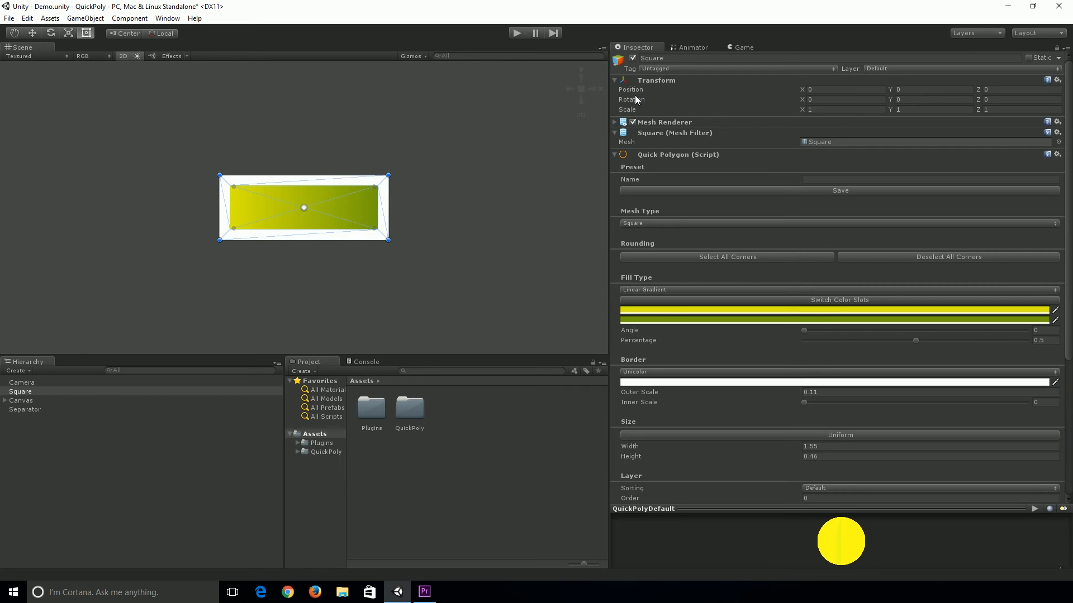
{"action": "left_click", "coordinate": [818, 100]}
{"action": "type", "text": "2.35"}
{"action": "left_click", "coordinate": [900, 101]}
{"action": "type", "text": "3.9"}
{"action": "left_click_drag", "start_coordinate": [982, 103], "coordinate": [302, 206]}
{"action": "middle_click_drag", "start_coordinate": [302, 203], "coordinate": [374, 203]}
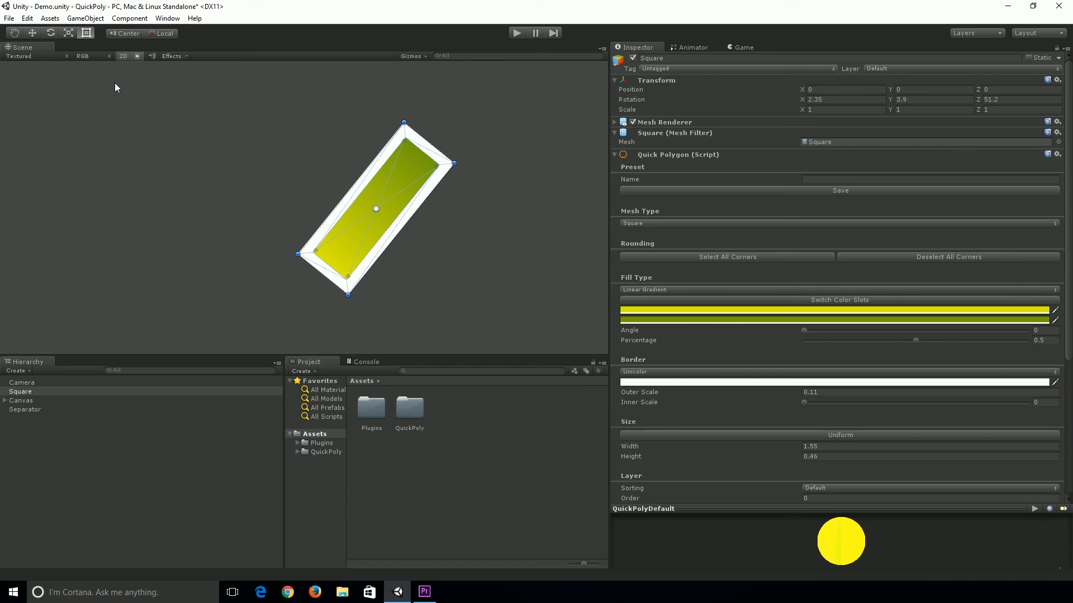
Move the square to position X -1.45 and Y -0.03
{"action": "left_click", "coordinate": [127, 55]}
{"action": "middle_click_drag", "start_coordinate": [269, 177], "coordinate": [346, 181]}
{"action": "right_click_drag", "start_coordinate": [171, 200], "coordinate": [372, 218]}
{"action": "middle_click_drag", "start_coordinate": [208, 236], "coordinate": [342, 245]}
{"action": "right_click_drag", "start_coordinate": [411, 229], "coordinate": [370, 211]}
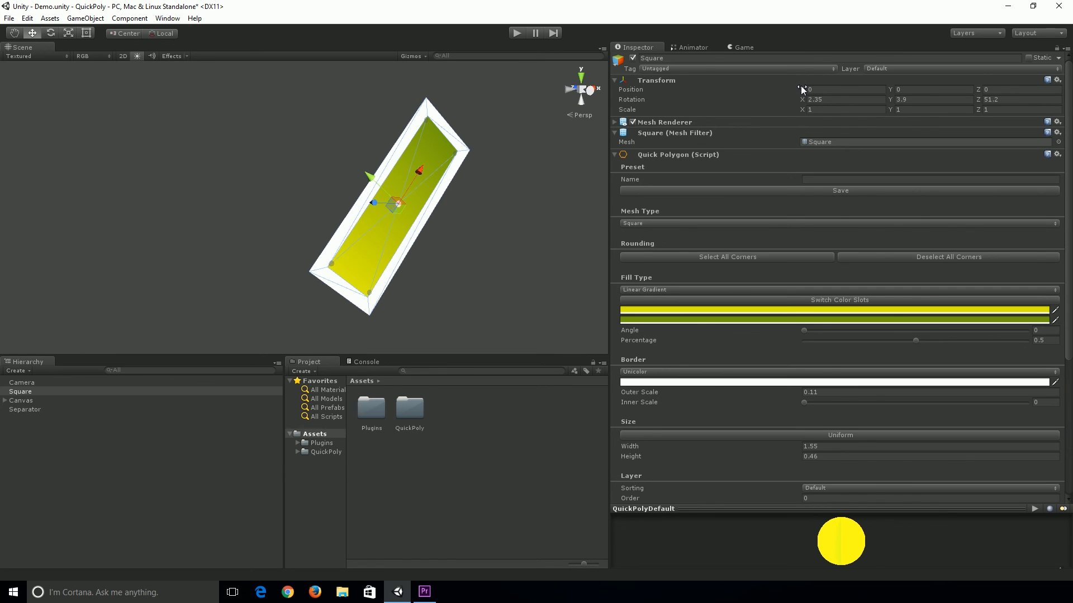
{"action": "left_click_drag", "start_coordinate": [800, 86], "coordinate": [286, 197]}
{"action": "scroll", "coordinate": [286, 214], "scroll_direction": "down", "scroll_amount": 3}
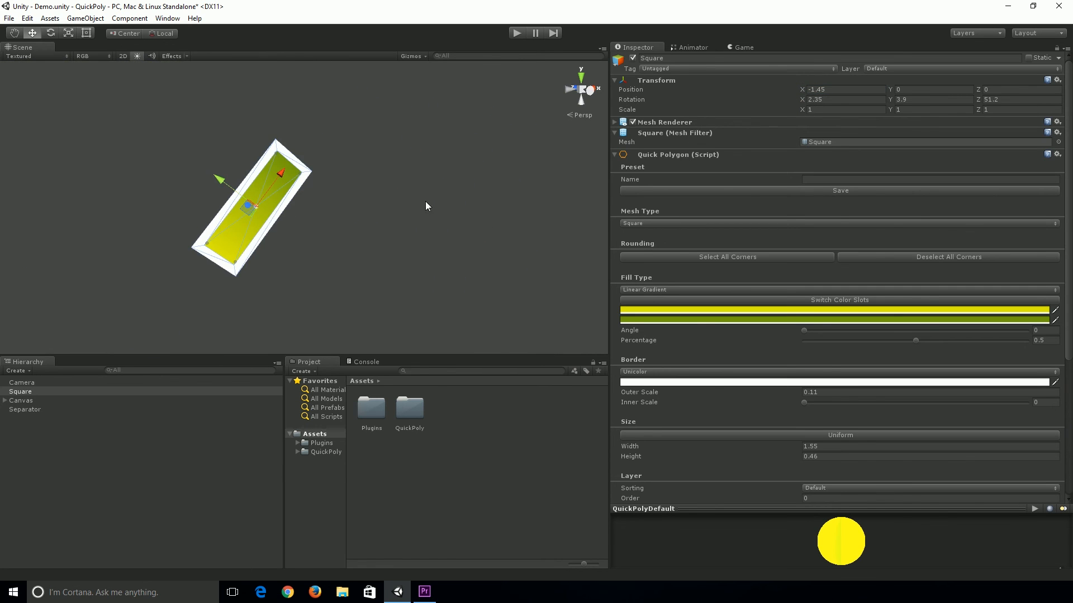
{"action": "left_click_drag", "start_coordinate": [889, 86], "coordinate": [833, 100]}
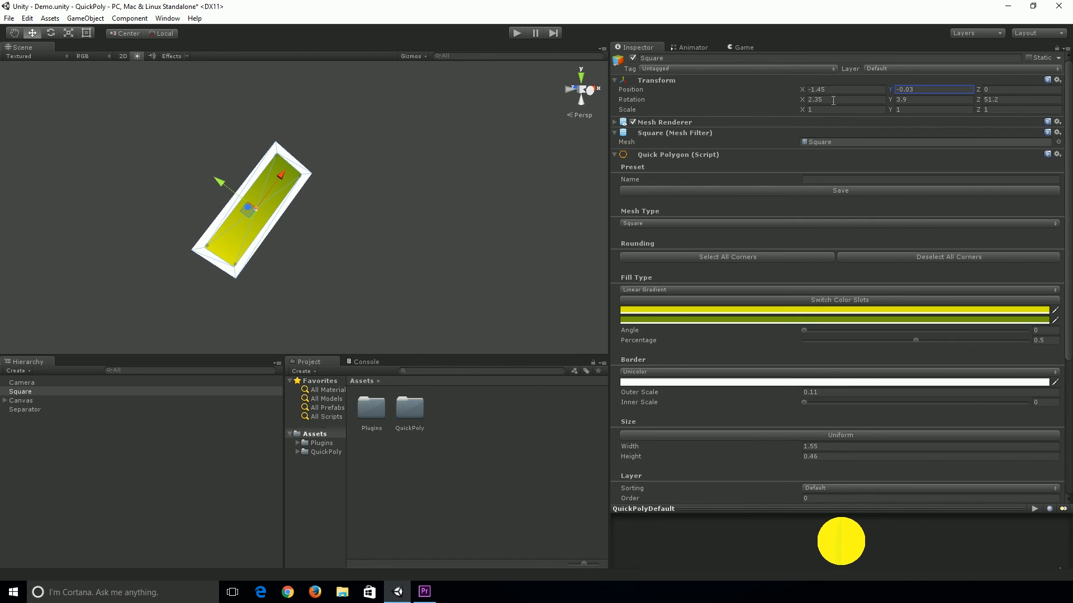
{"action": "left_click", "coordinate": [50, 391]}
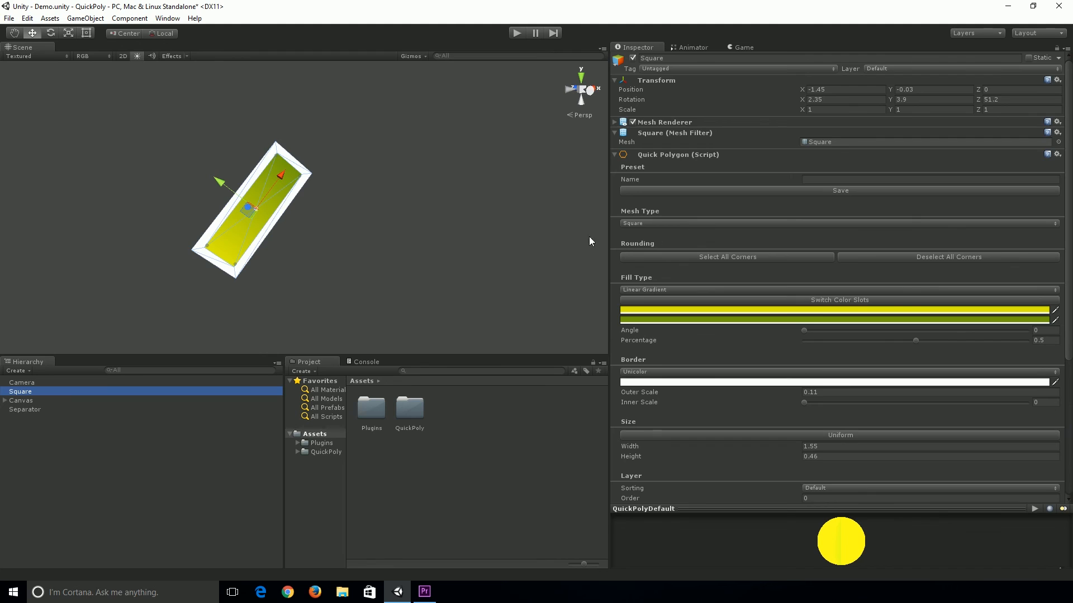